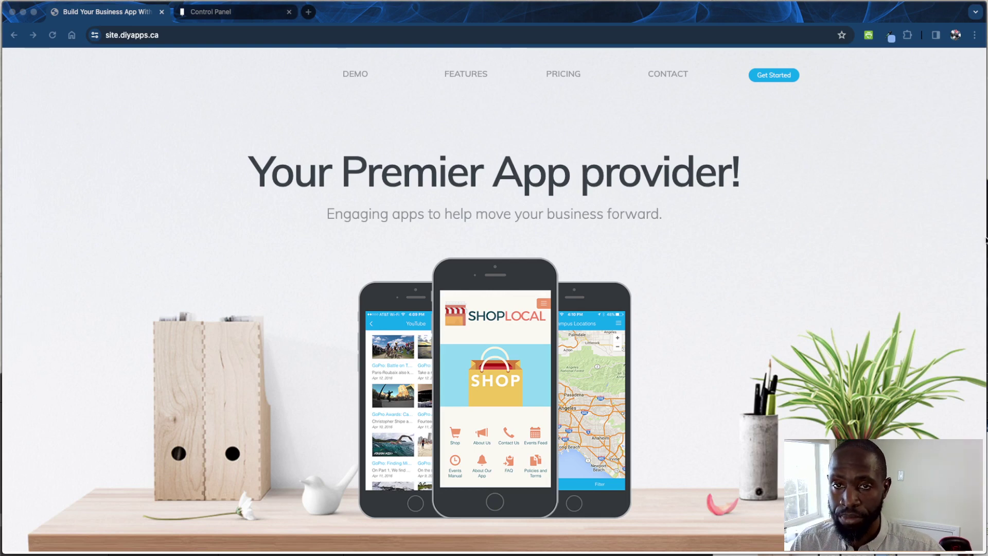
Step: Start the sign-up from the DIYapps site and browse the Food and Drink and Blank template categories
left_click(732, 109)
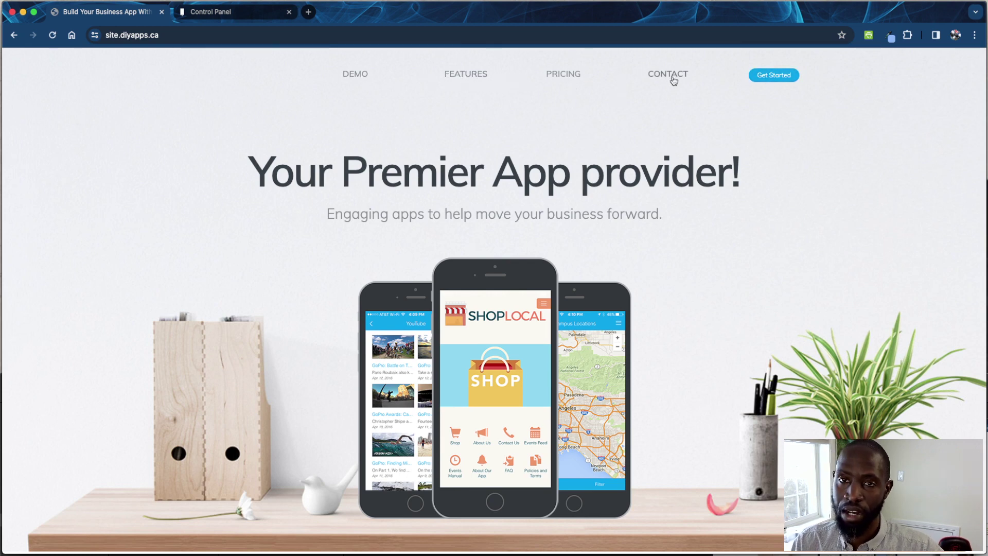
left_click(774, 76)
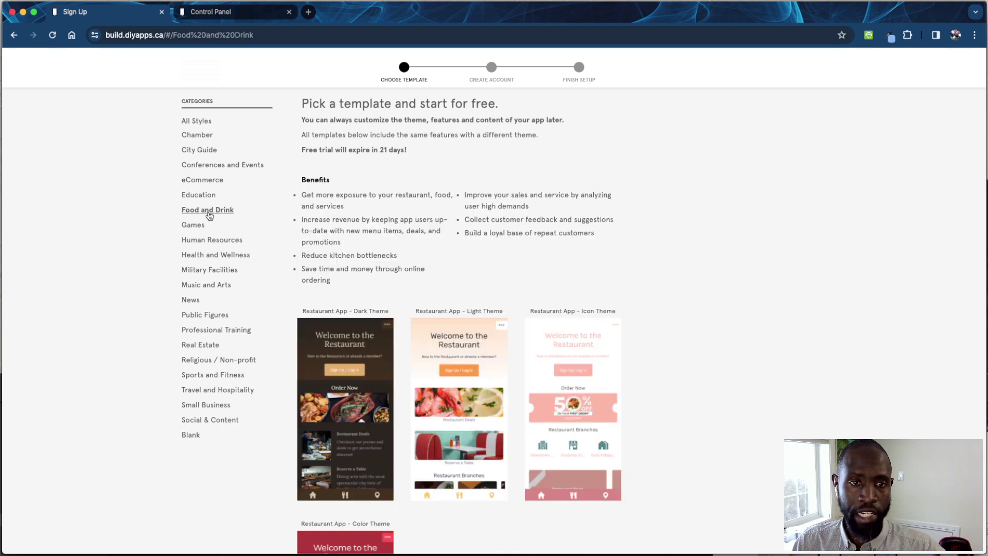
scroll(303, 254, "down", 5)
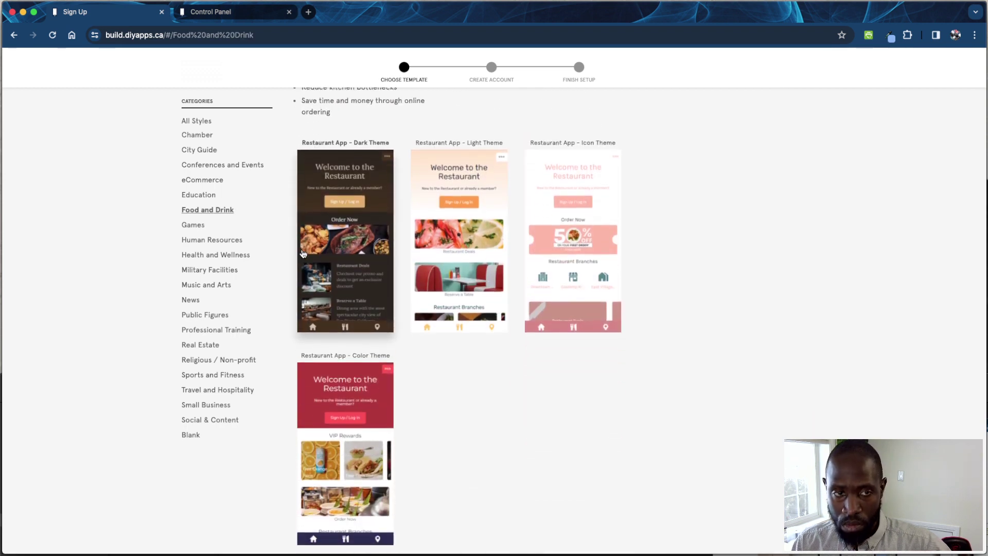
left_click(194, 438)
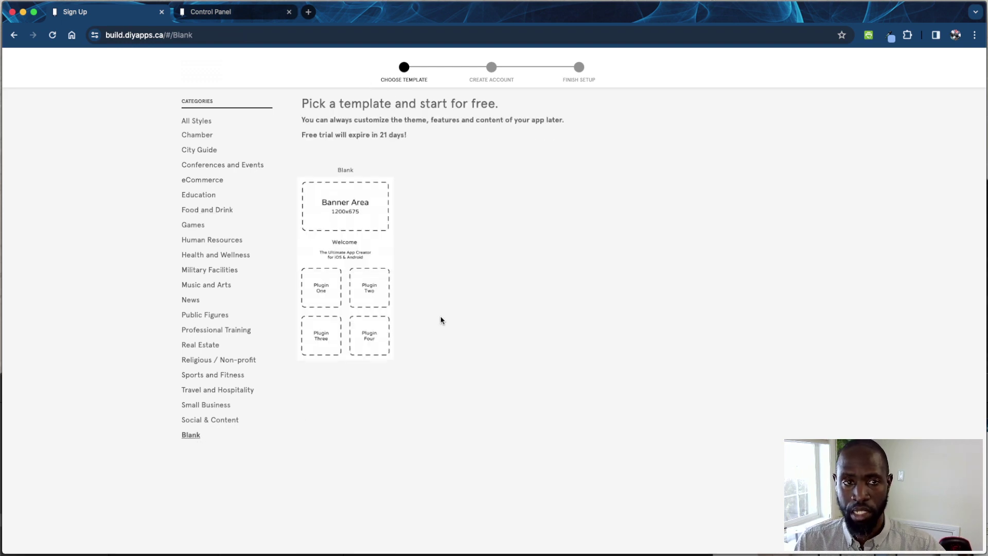
Step: Start an app with the Restaurant App - Dark Theme template from the Food and Drink category
left_click(220, 215)
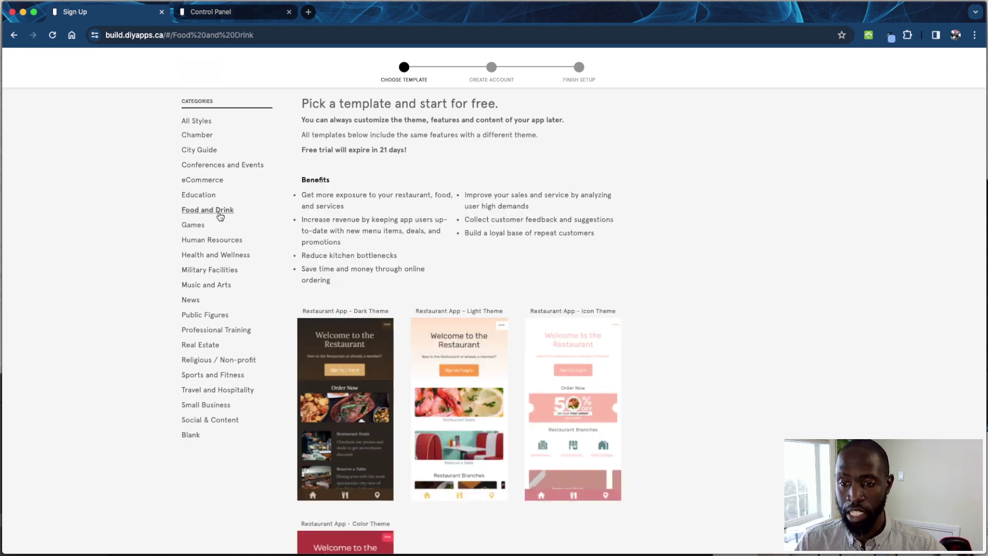
scroll(399, 345, "down", 2)
left_click(360, 326)
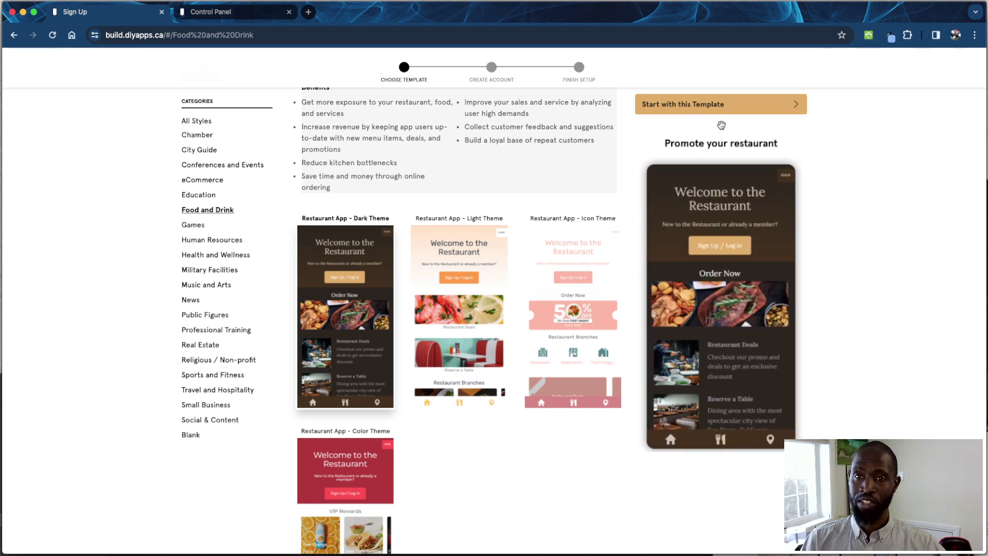
left_click(723, 105)
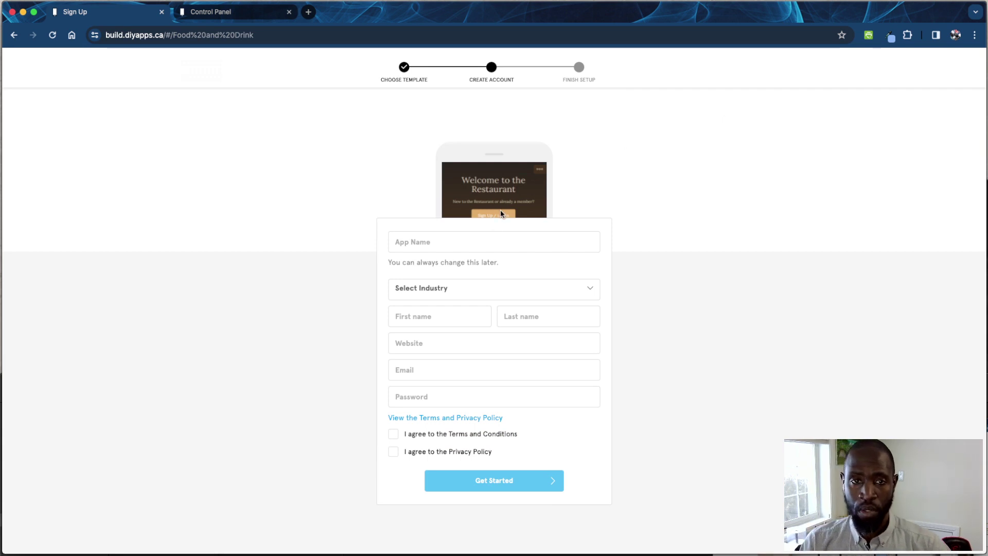
Step: Leave the app name empty in the account form and set the industry to Food & Drink
left_click(489, 242)
left_click(470, 286)
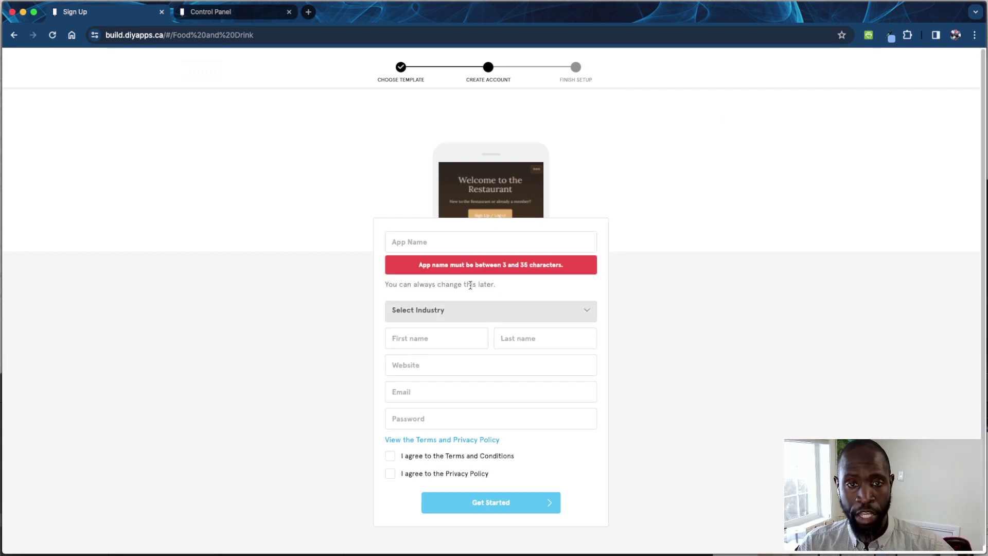
left_click(470, 308)
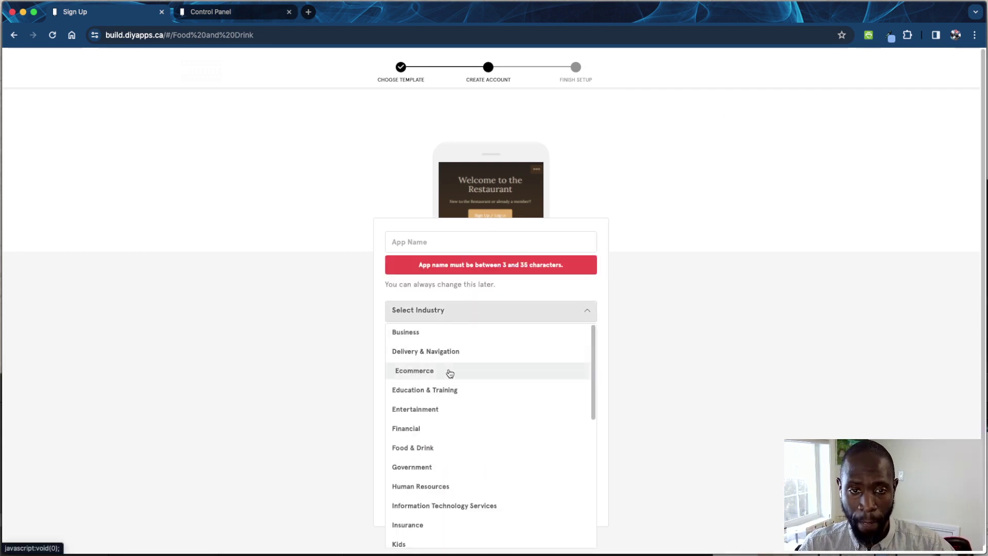
scroll(445, 406, "down", 2)
scroll(446, 406, "down", 2)
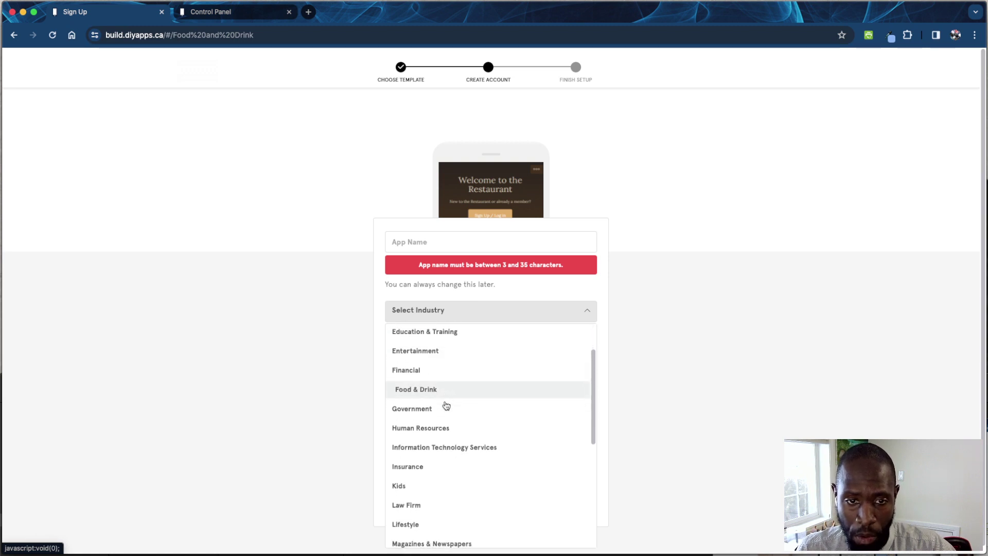
left_click(439, 383)
Step: Go through the first name, website, email and password fields of the account form without filling them in
left_click(442, 343)
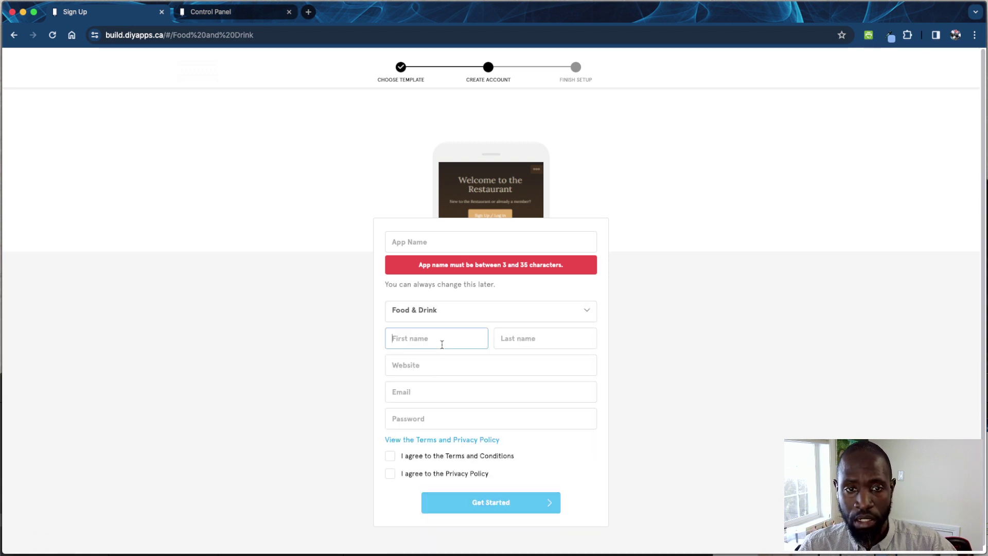
left_click(452, 366)
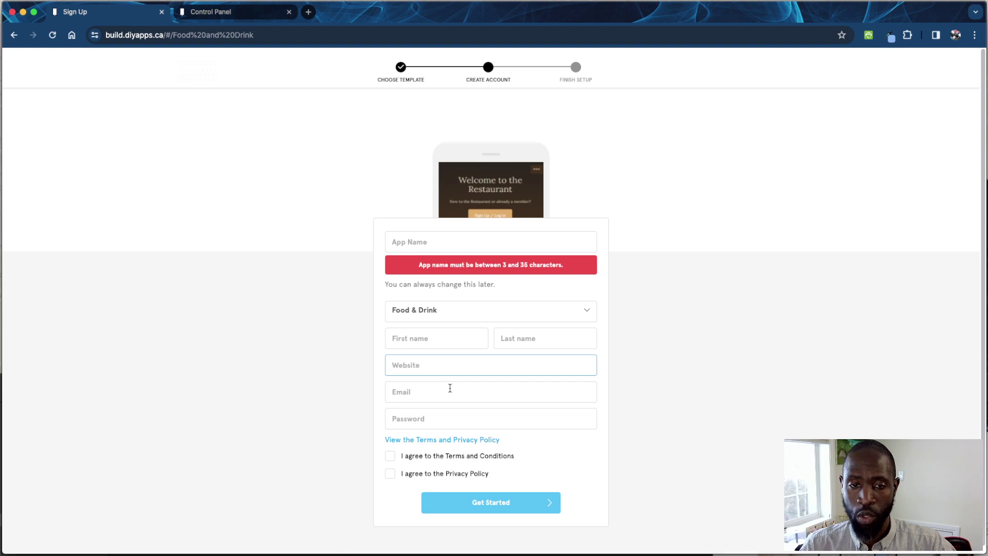
left_click(449, 393)
left_click(452, 419)
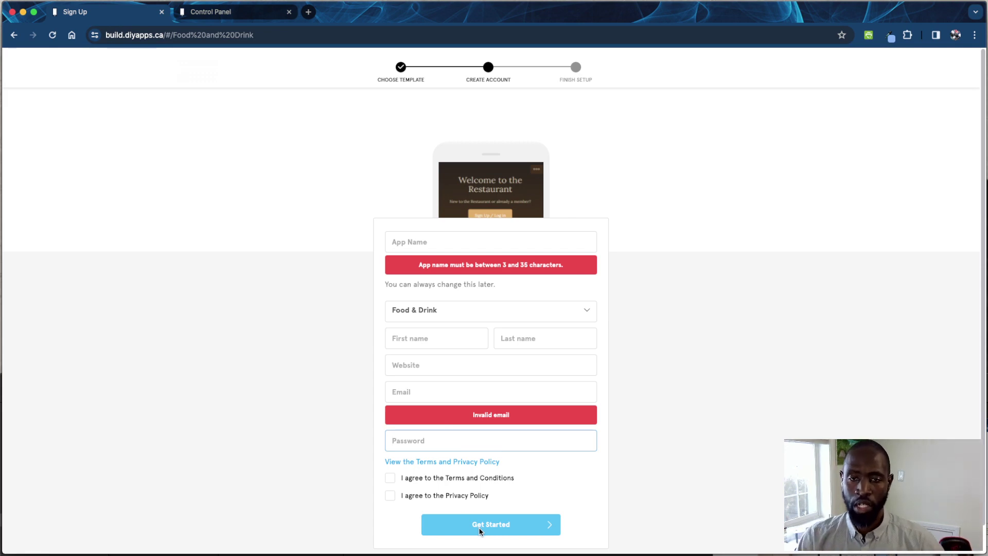
Step: Switch to the existing app's control panel and open the "Getting Started: Restaurant App" article in its Knowledge Base
left_click(245, 20)
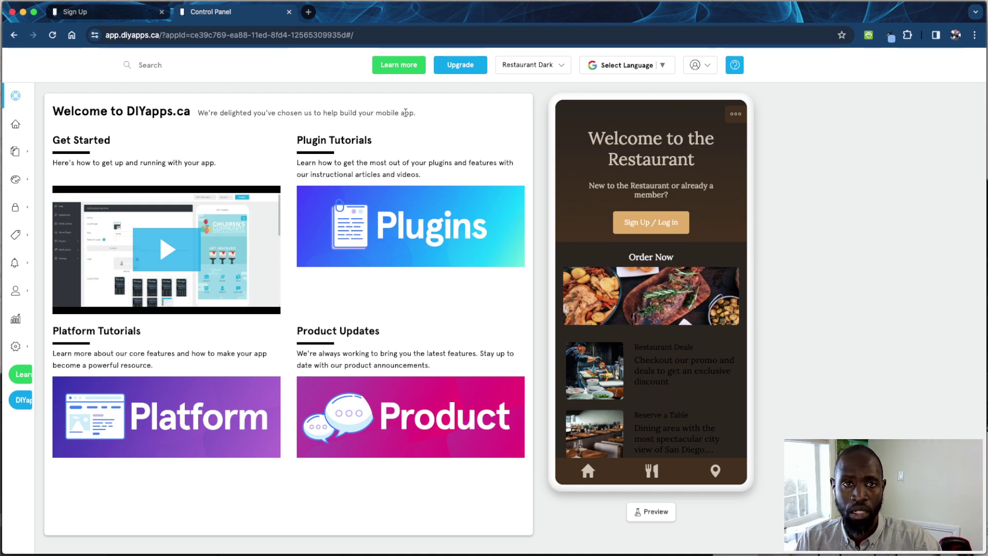
left_click(402, 75)
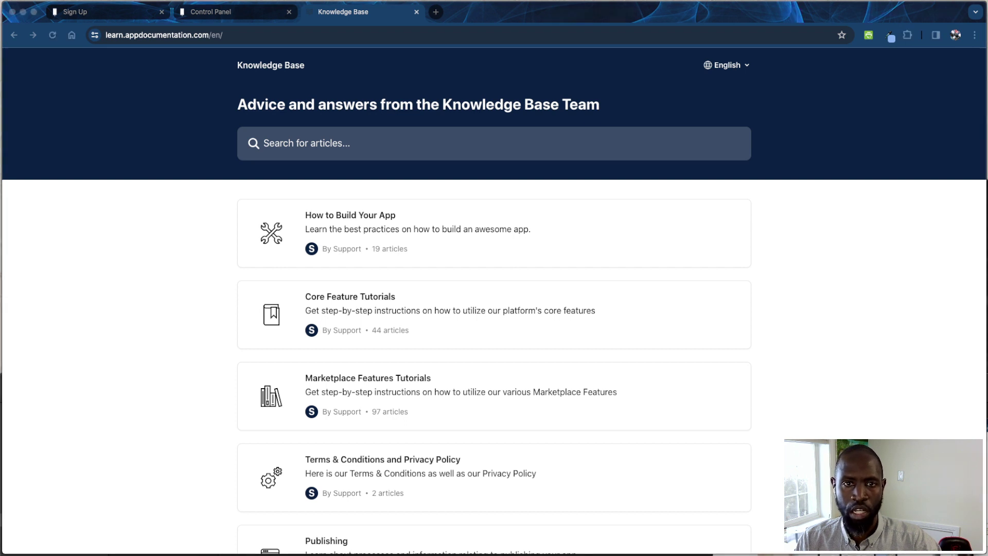
left_click(704, 228)
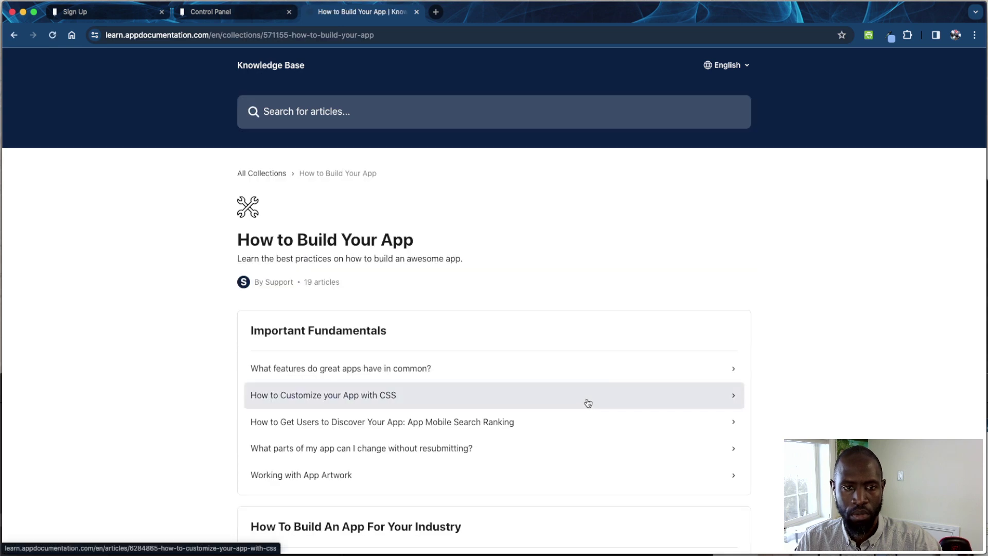
scroll(587, 403, "down", 6)
scroll(587, 403, "down", 3)
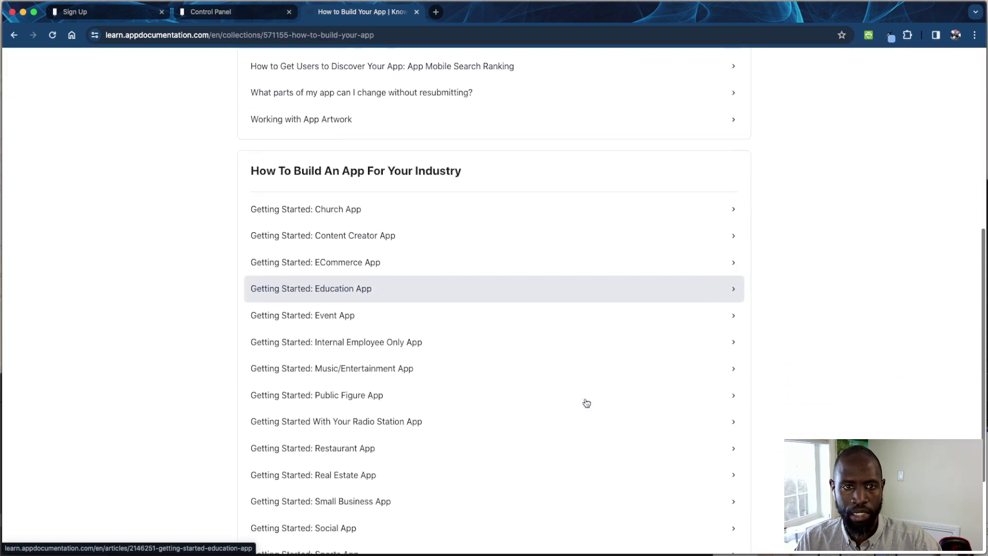
left_click(416, 380)
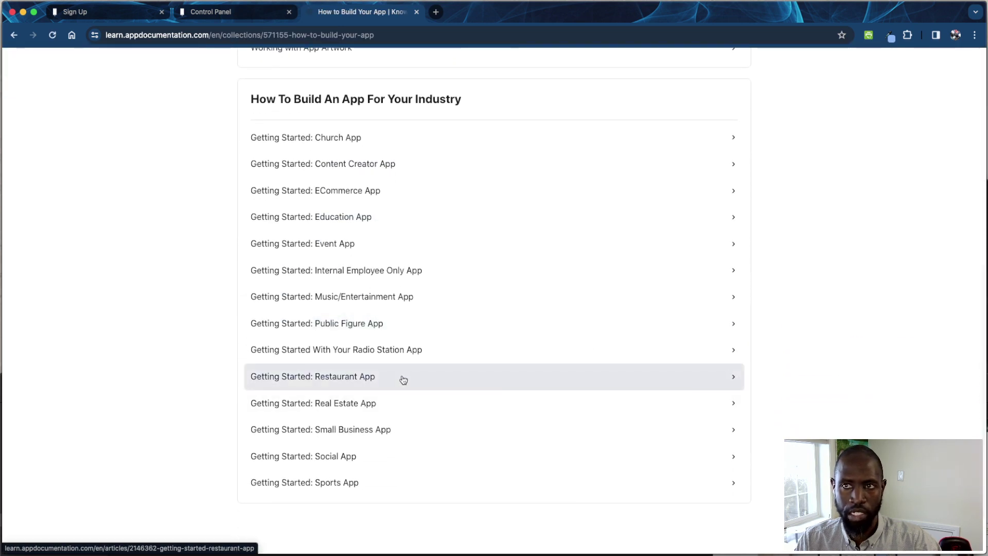
Step: Read through the restaurant app article's recommended plugins and close the Knowledge Base
scroll(411, 374, "down", 10)
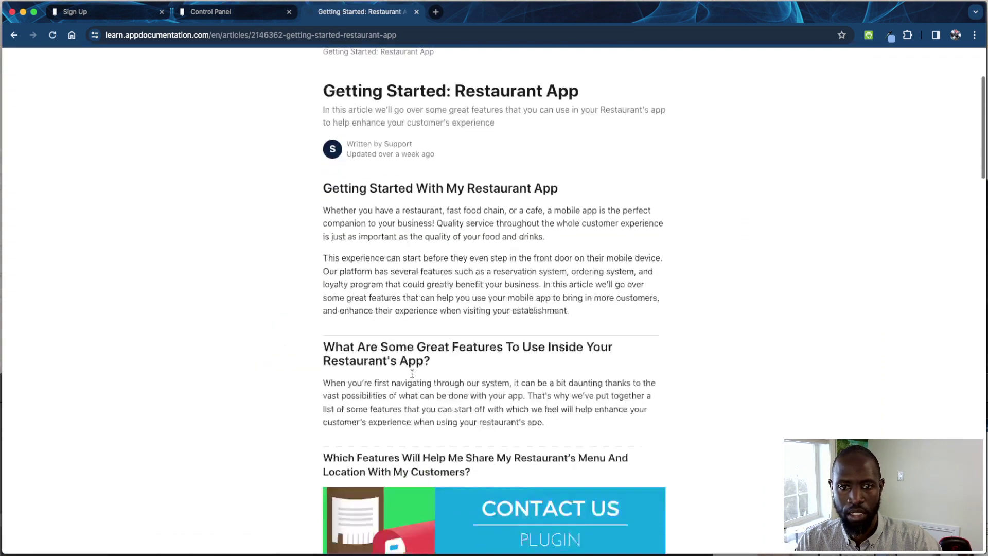
scroll(412, 377, "down", 3)
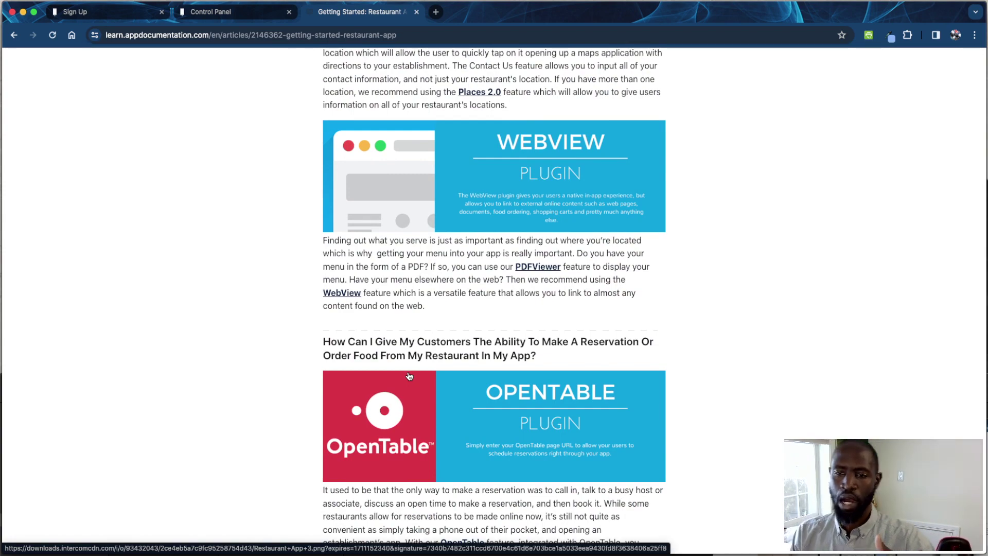
scroll(410, 376, "down", 6)
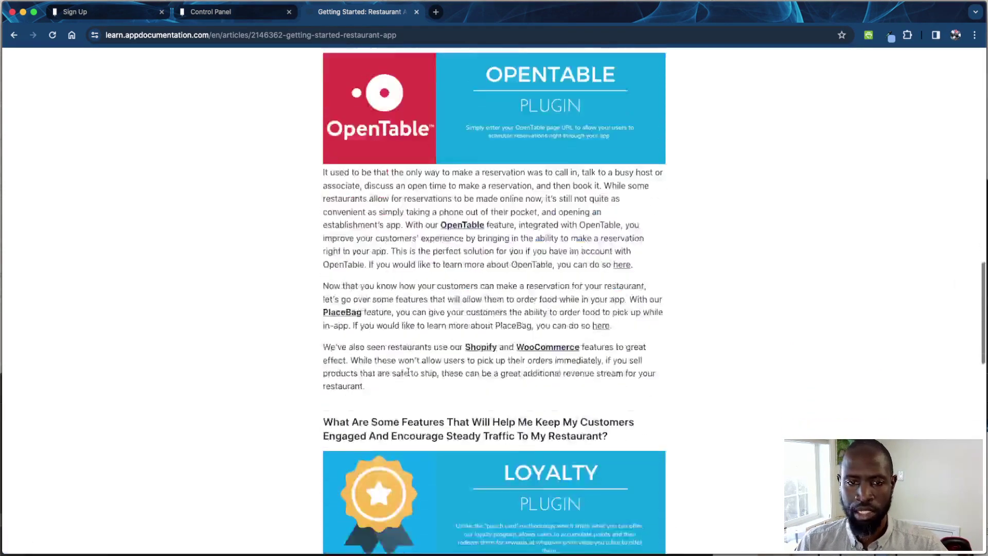
scroll(408, 372, "down", 20)
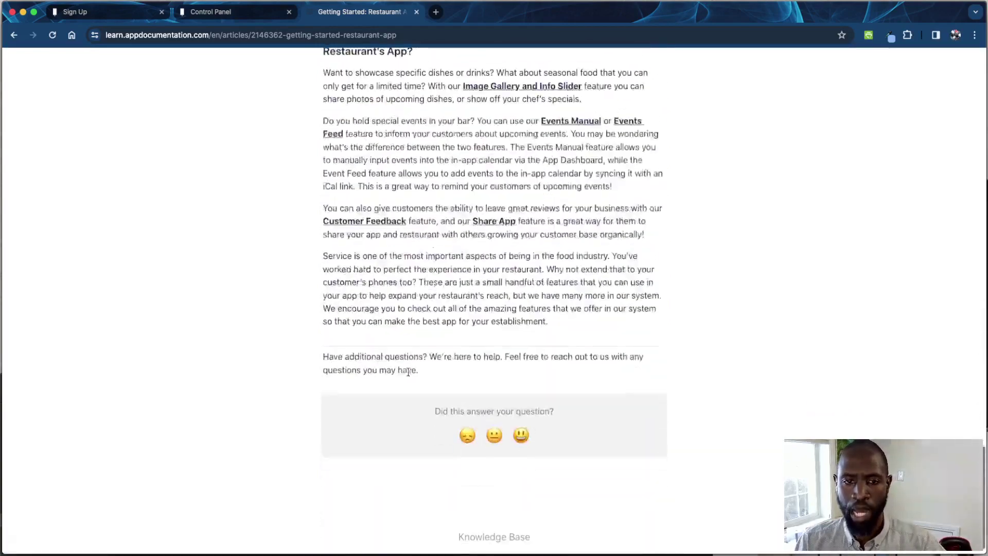
scroll(408, 372, "up", 20)
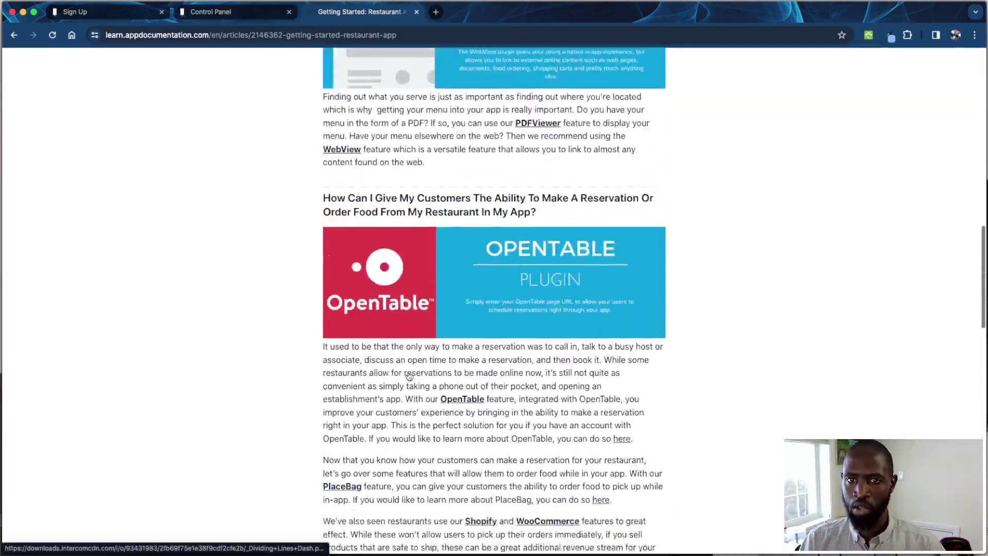
scroll(409, 376, "up", 1)
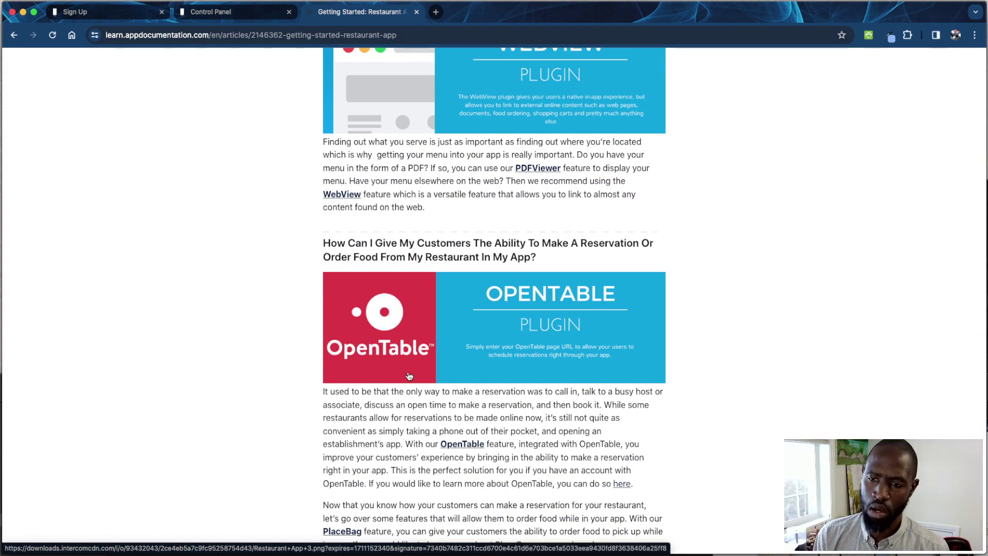
scroll(410, 376, "up", 15)
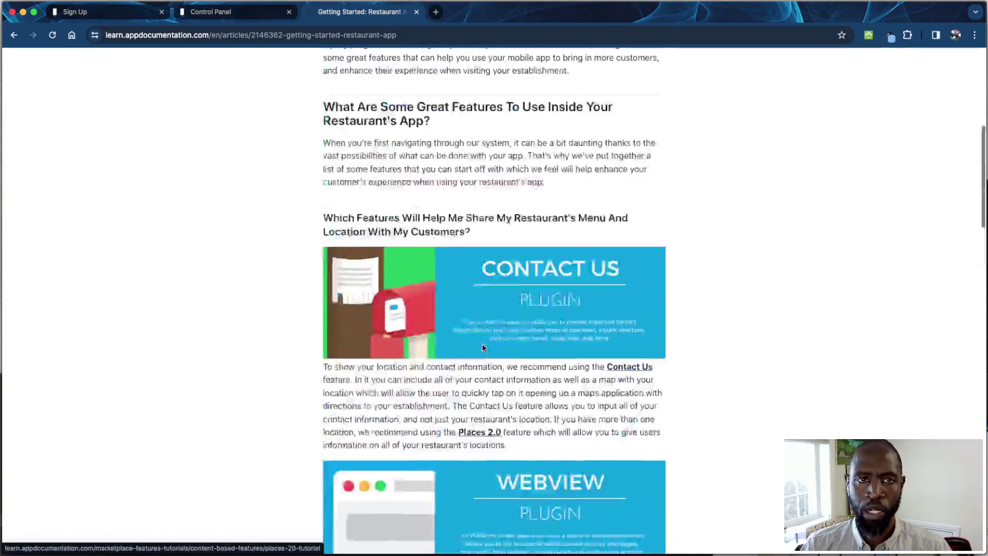
left_click(416, 12)
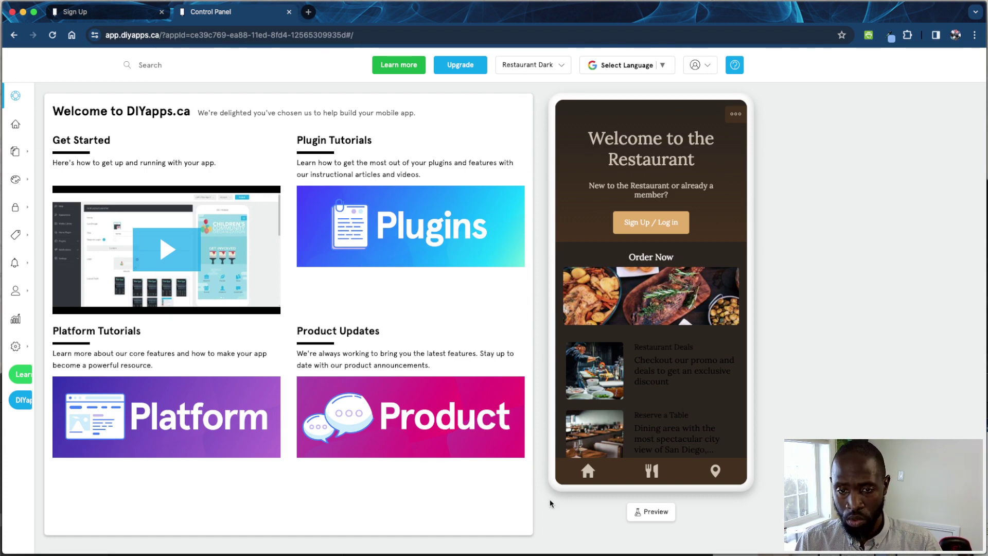
Step: Look at the option for previewing the app on a phone and cancel it without sending
left_click(648, 513)
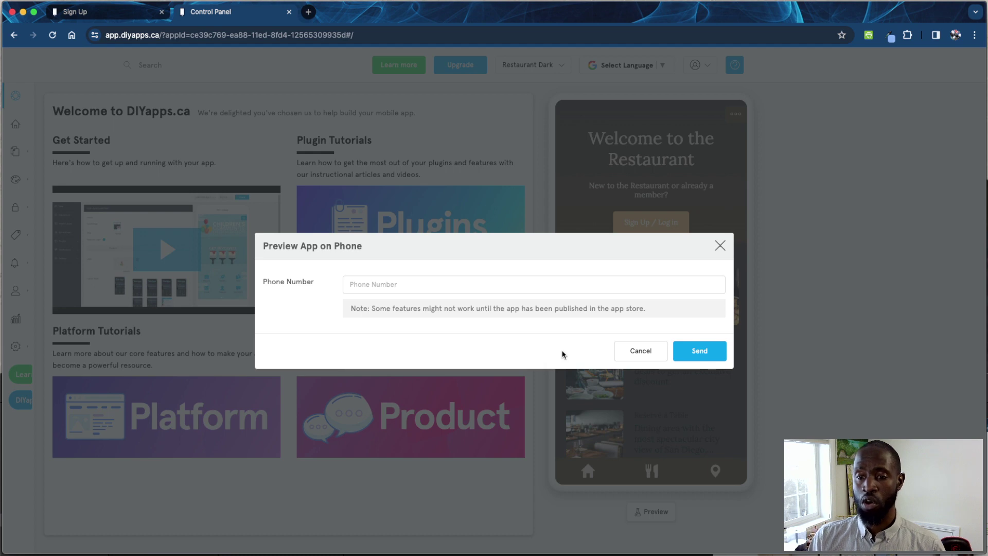
left_click(636, 355)
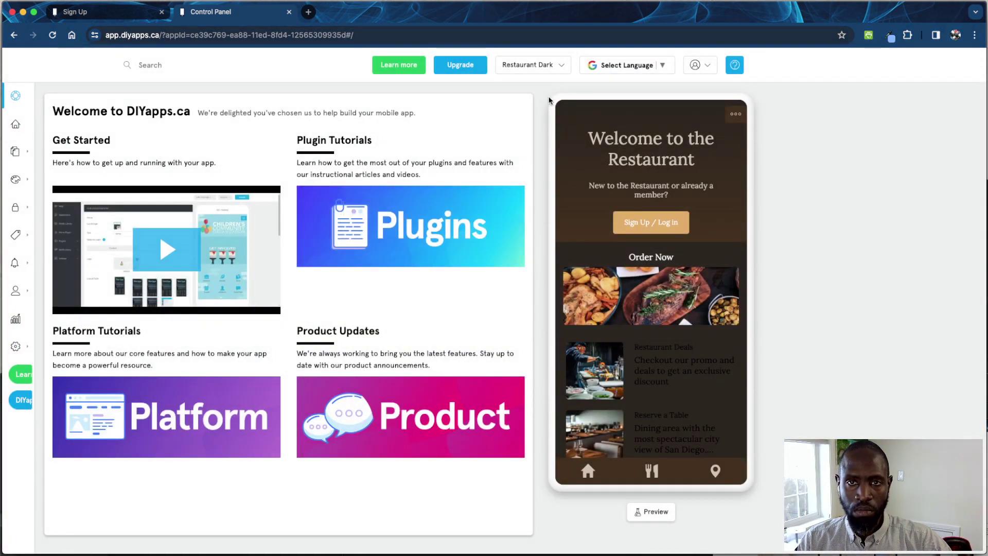
Step: Preview the control panel and its navigation menu in French, and restore the original language
left_click(646, 70)
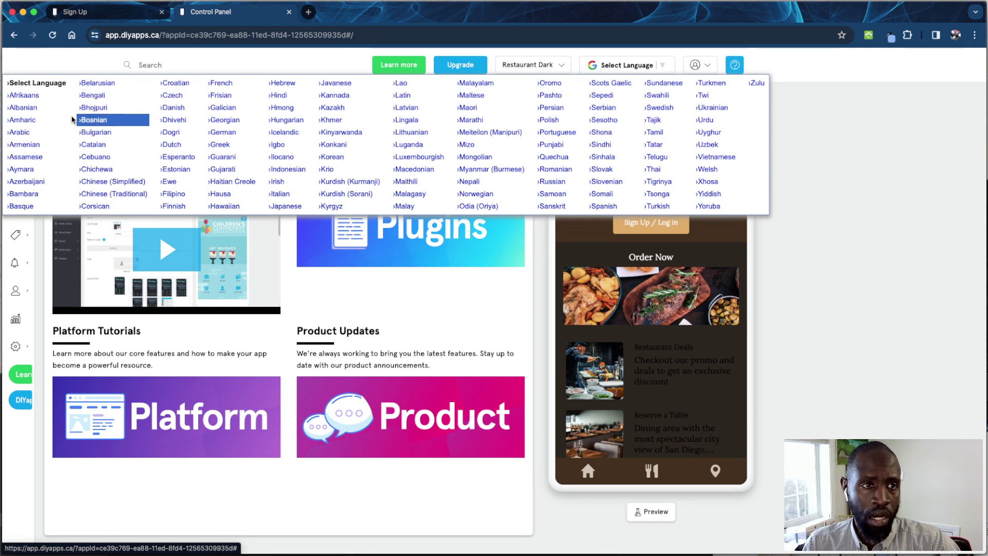
left_click(221, 84)
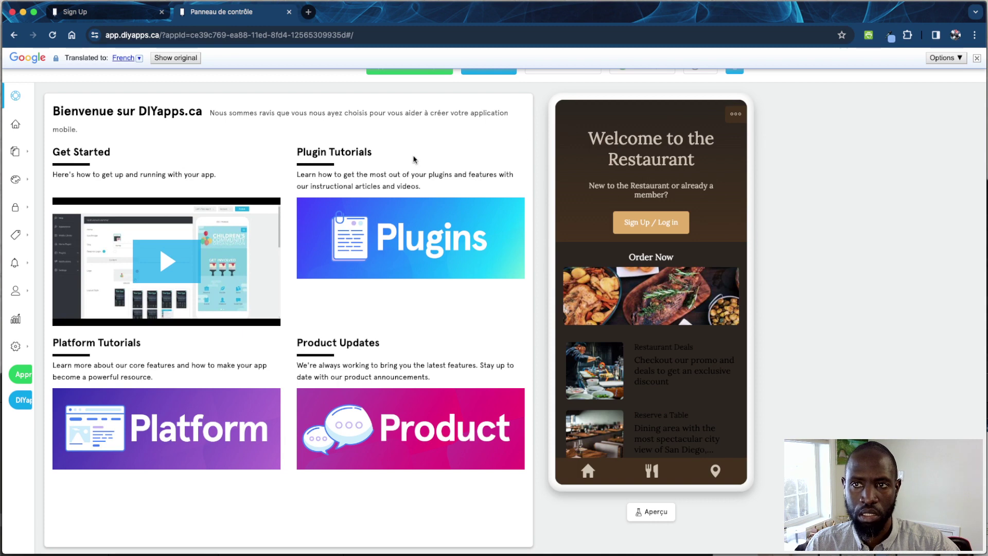
mouse_move(23, 110)
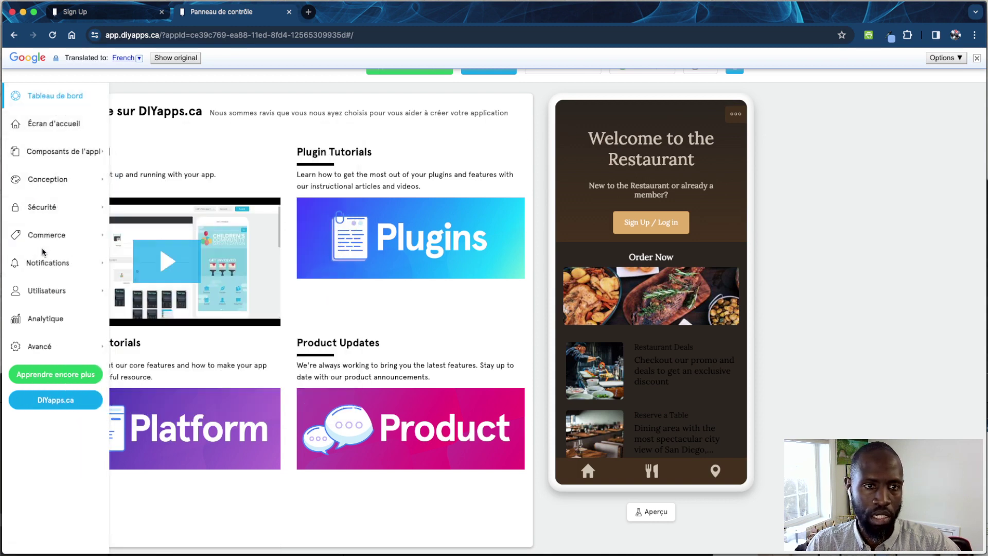
mouse_move(45, 235)
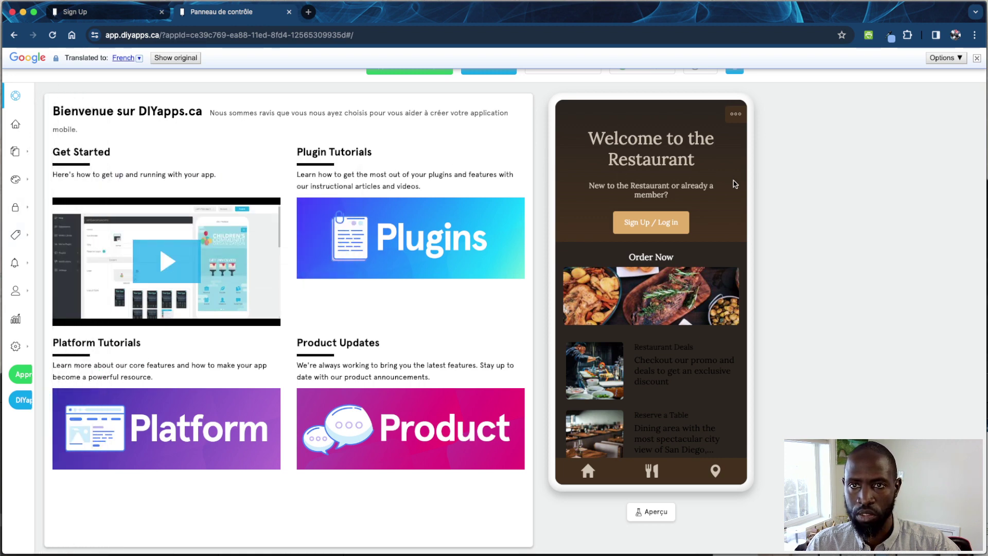
left_click(977, 58)
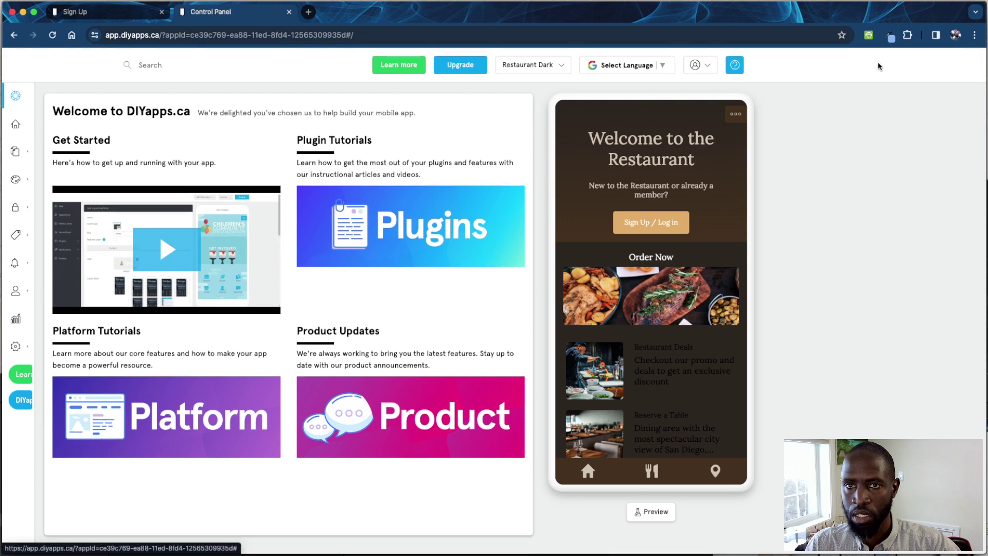
left_click(641, 69)
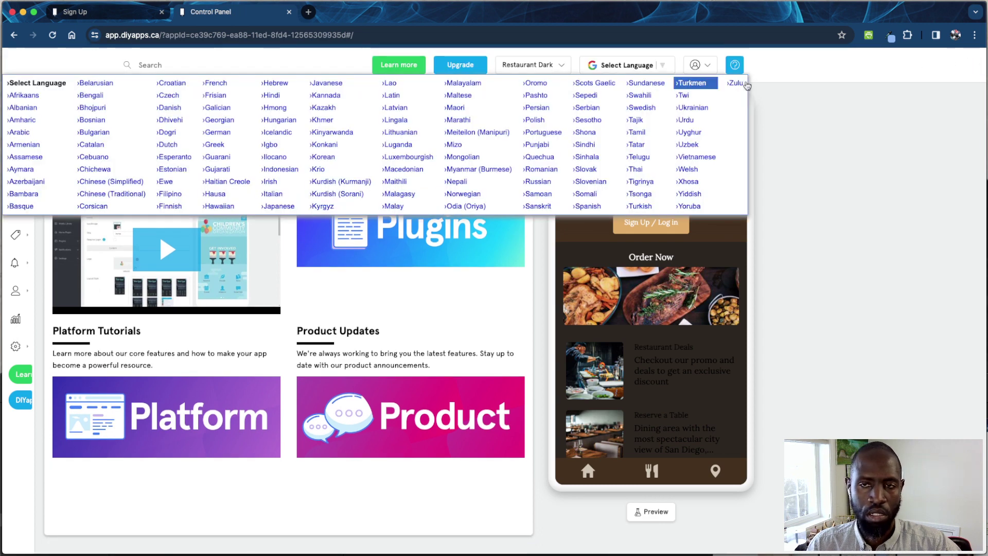
left_click(775, 95)
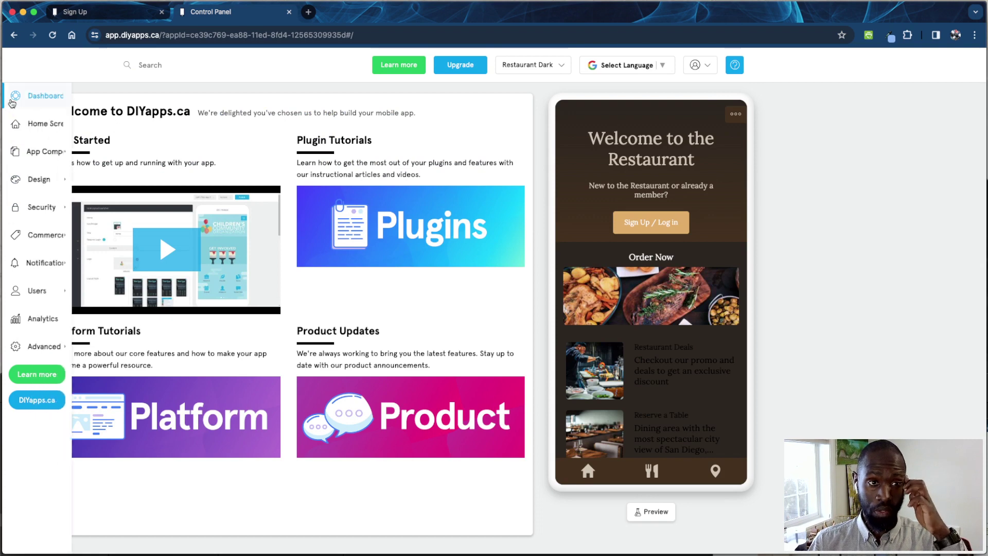
Step: Open the Home Screen's content, look over its introduction and sections, and enlarge the introduction text editor
left_click(36, 123)
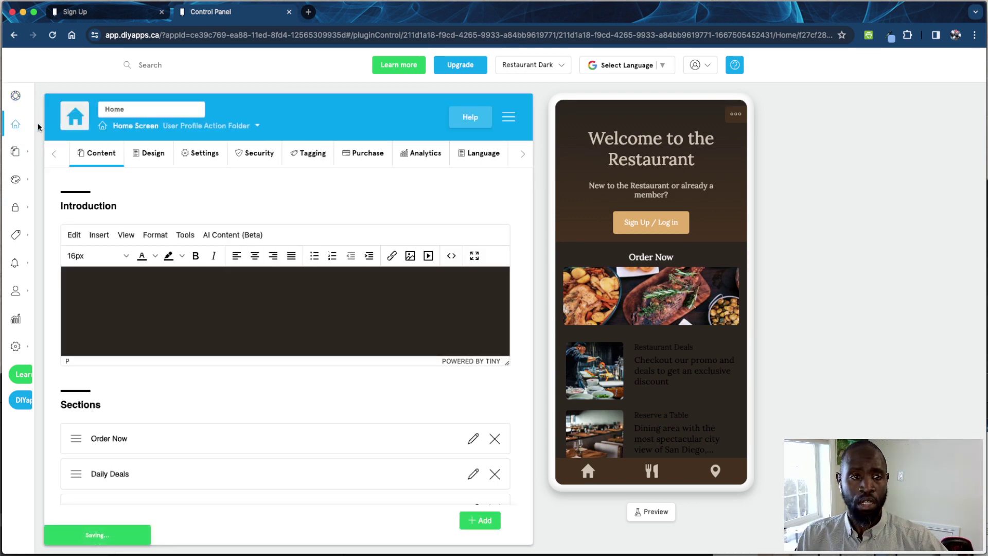
scroll(229, 291, "down", 3)
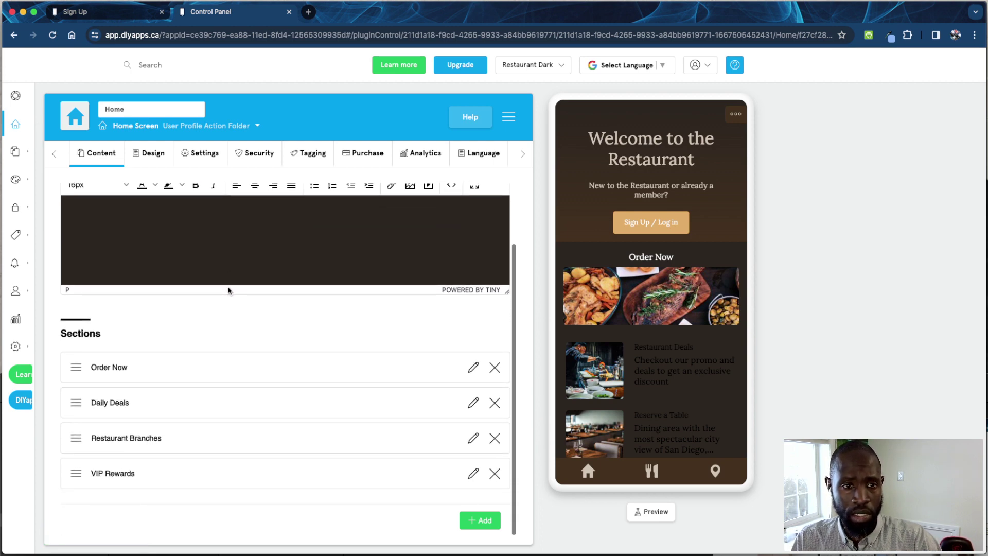
scroll(228, 290, "up", 3)
left_click(244, 293)
scroll(245, 296, "down", 1)
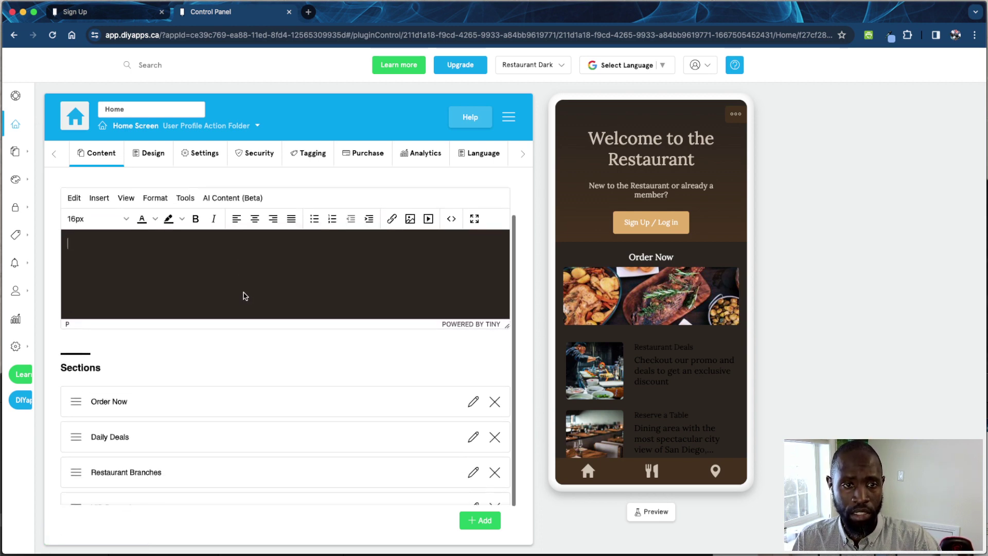
scroll(243, 296, "up", 1)
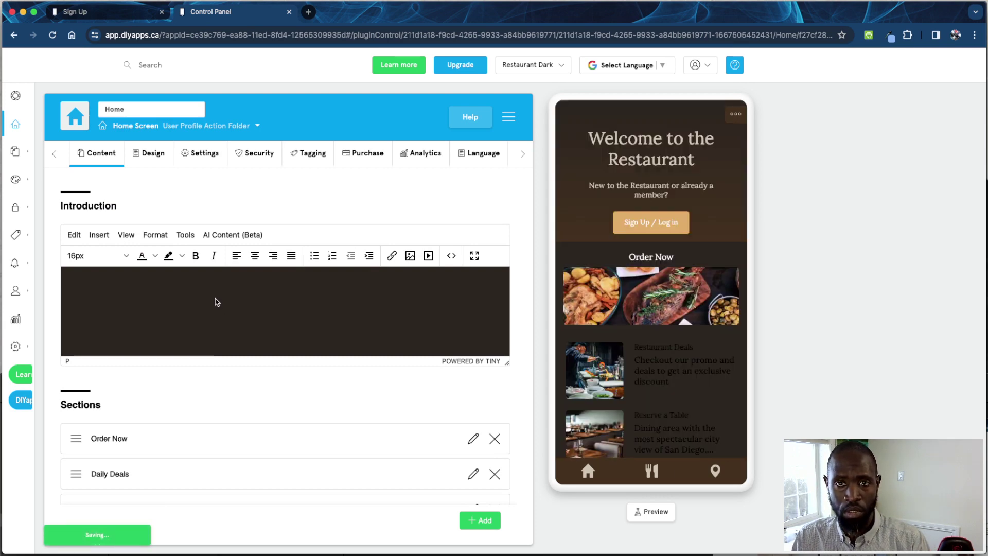
scroll(229, 300, "down", 2)
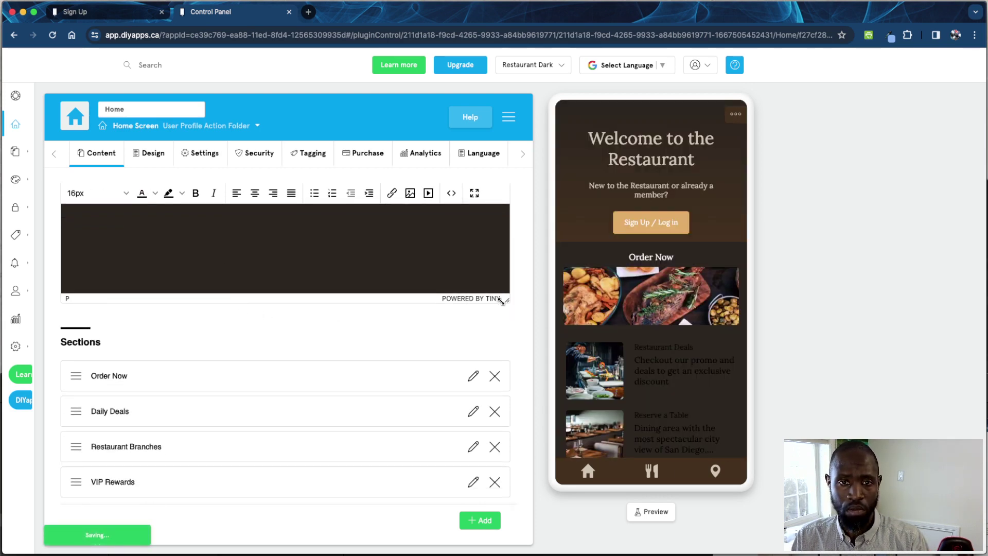
left_click_drag(502, 301, 487, 428)
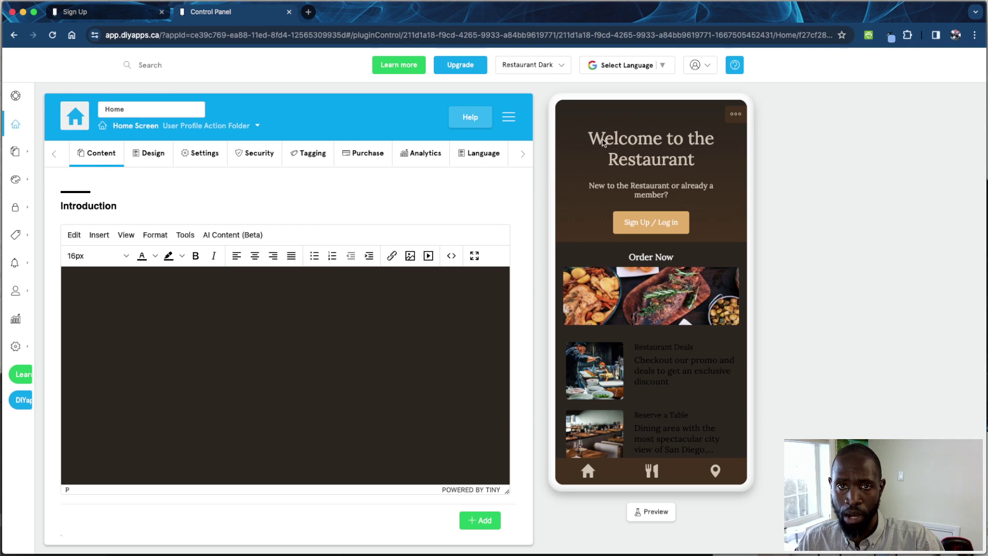
Step: Look through the home screen's design, settings, security and tagging options and return to its content
left_click(157, 163)
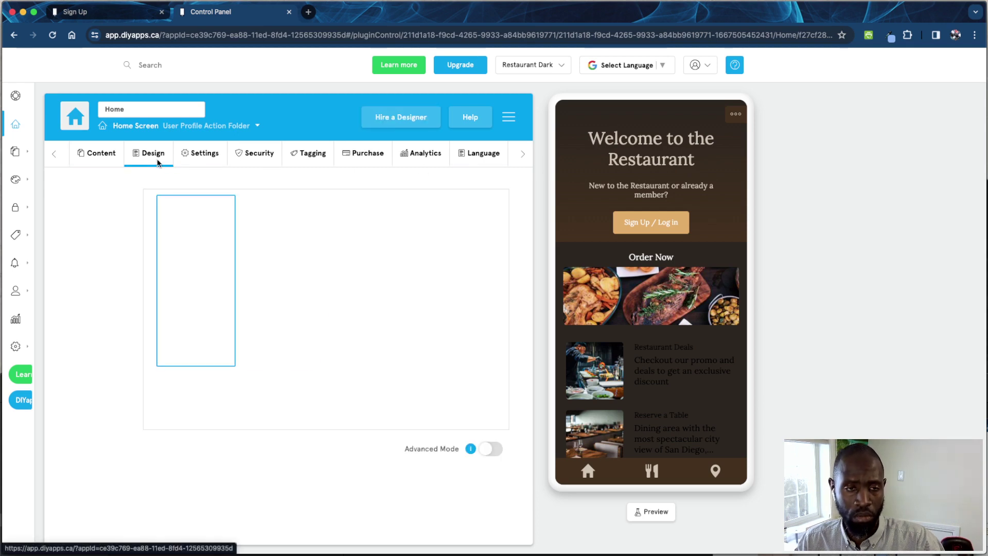
left_click(183, 162)
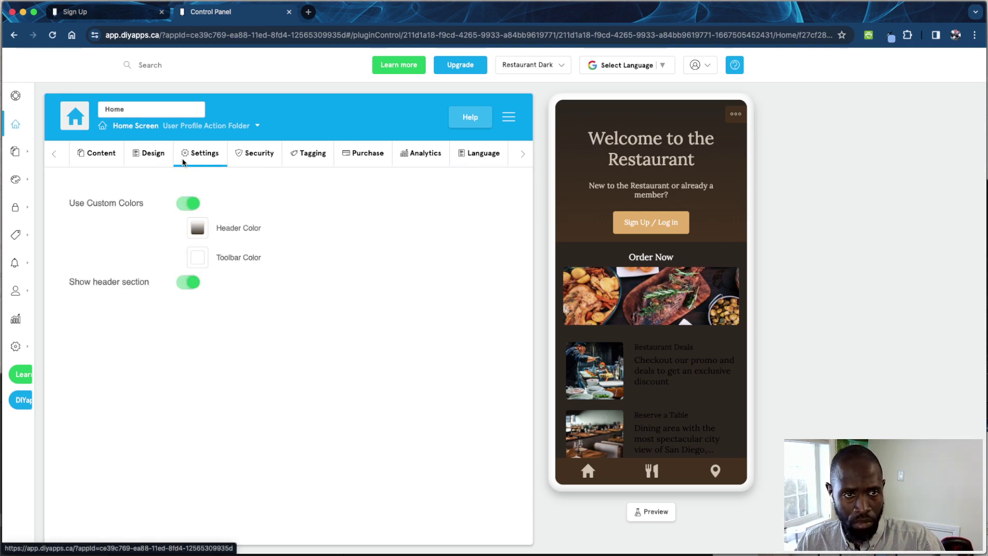
left_click(255, 159)
left_click(304, 160)
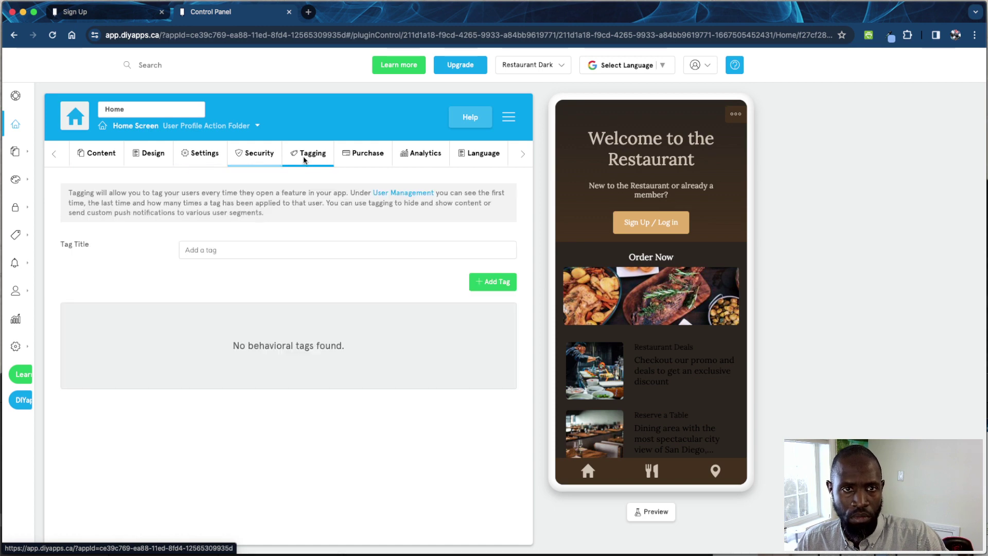
left_click(145, 161)
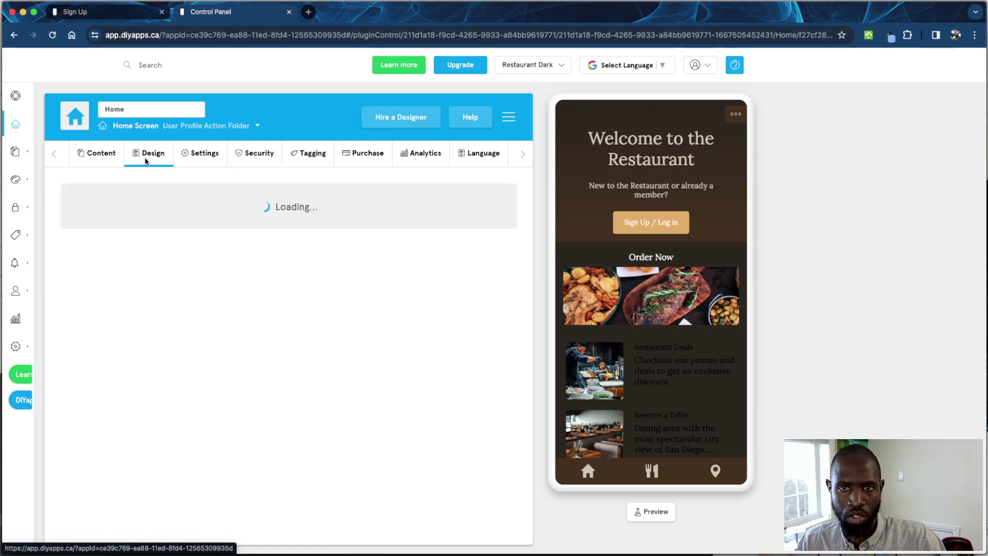
left_click(101, 164)
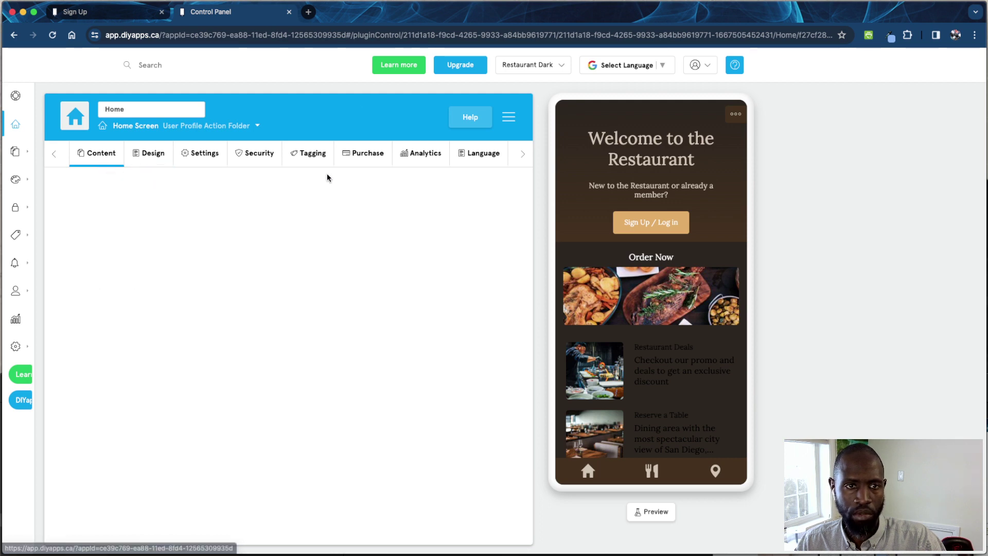
Step: Set the home screen's logged-in Welcome User Message to "Welcome to the DIYapps Restaurant" and save it
left_click(470, 159)
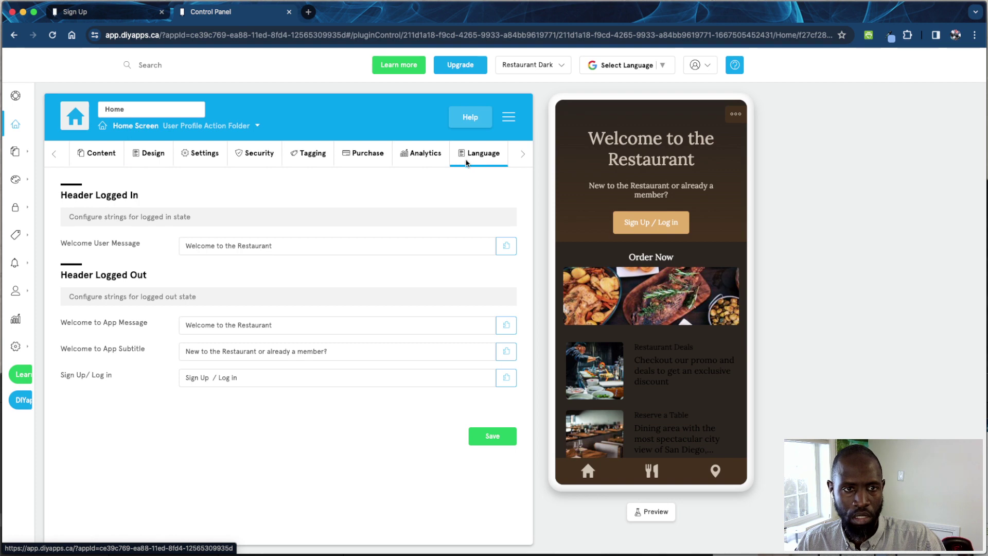
left_click(281, 249)
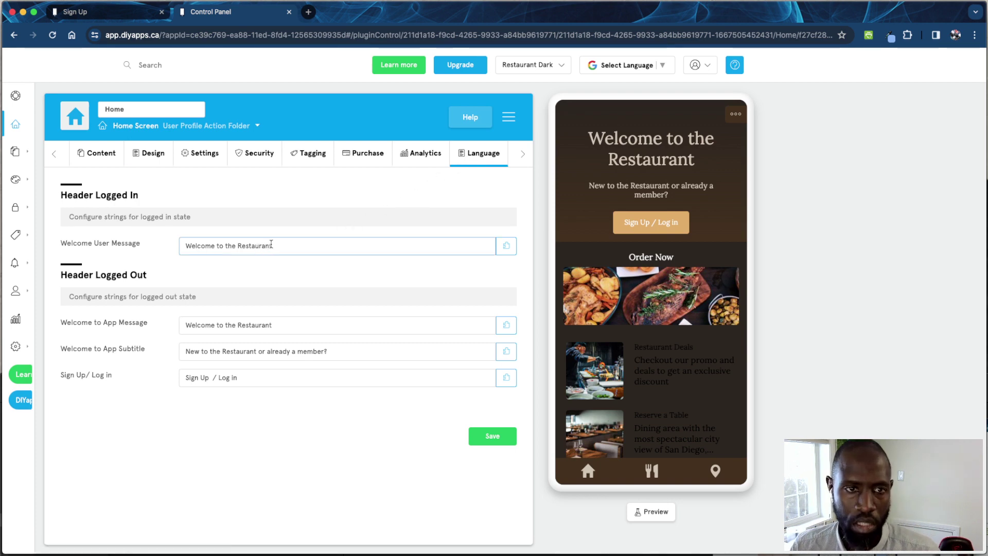
left_click(238, 246)
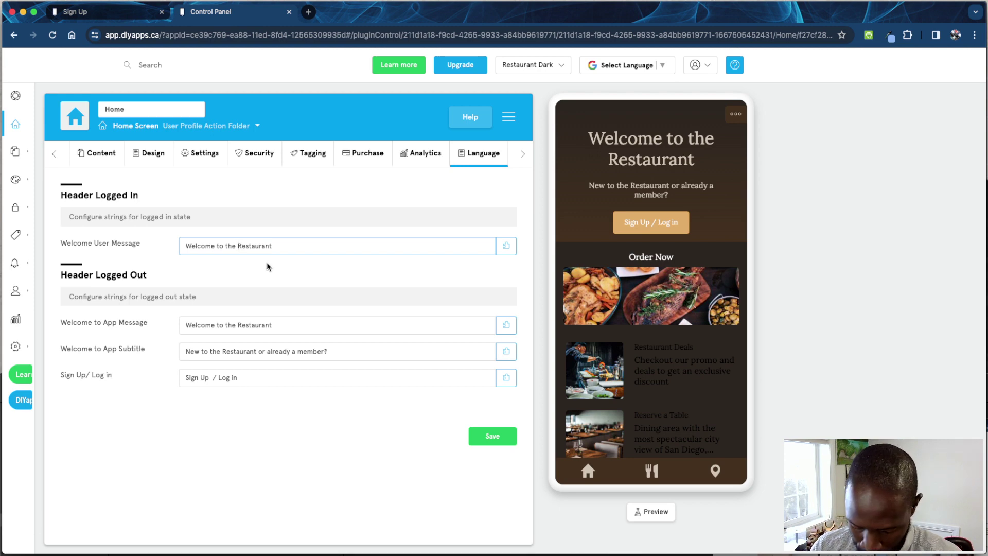
type("DIYapp")
type("s")
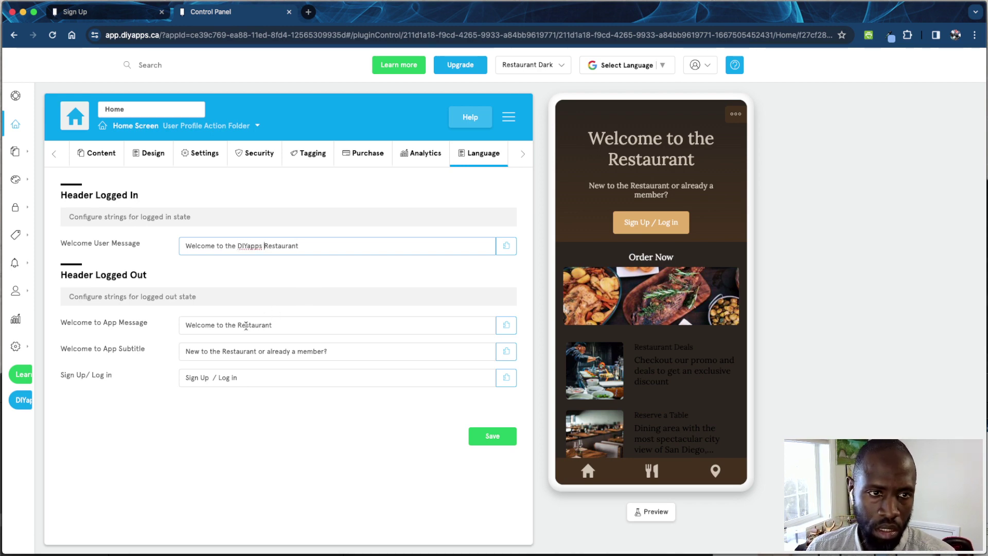
left_click(493, 436)
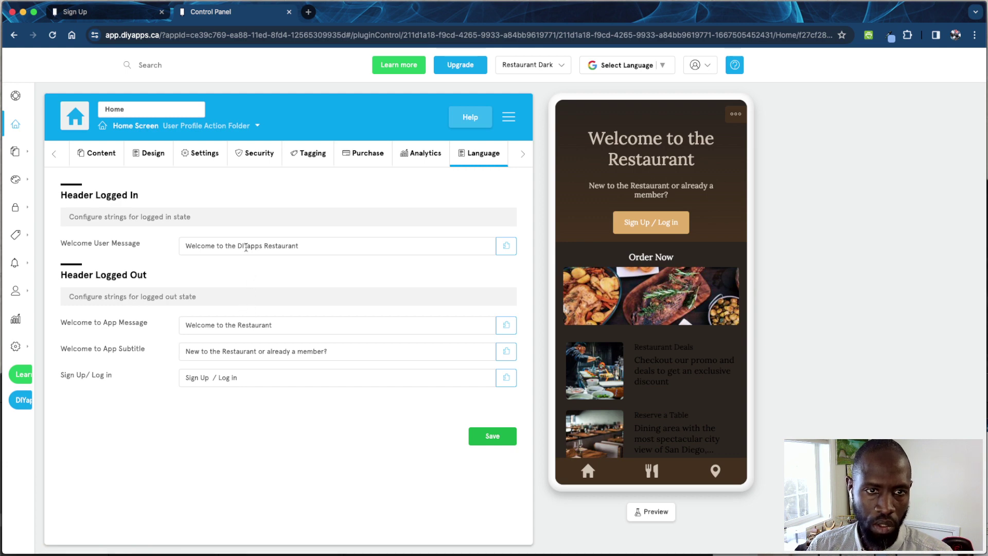
Step: Set the logged-out Welcome to App Message to "Welcome to the Diyapps Restaurant" and save it
left_click(238, 326)
type("Diyapps")
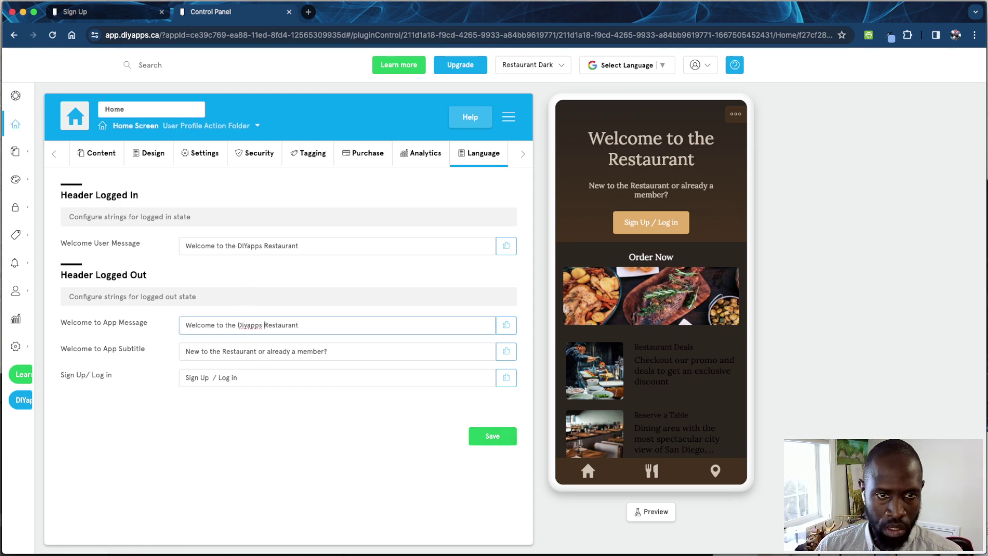
left_click(503, 441)
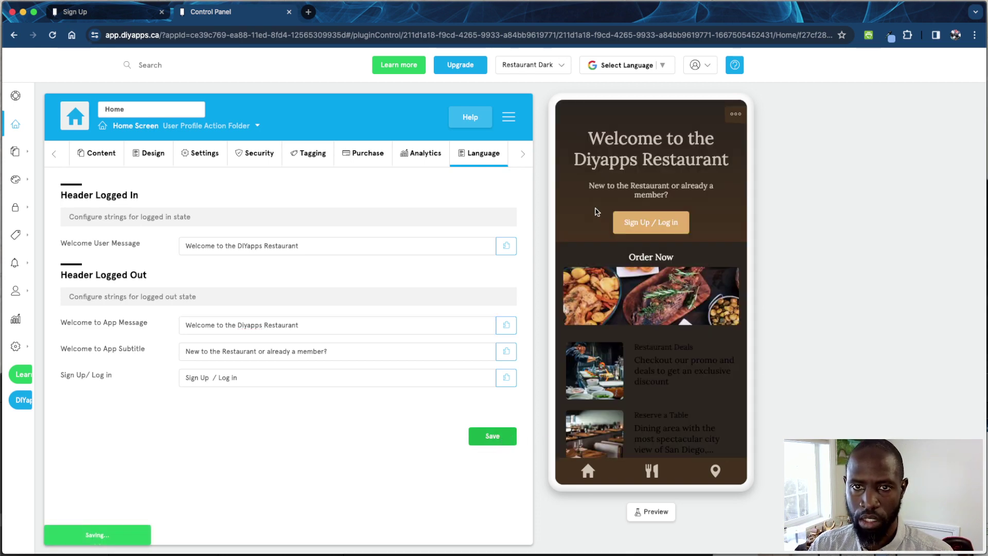
Step: Restore both the logged-out and logged-in welcome messages to "Welcome to the Restaurant" and save them
double_click(254, 325)
key("BackSpace")
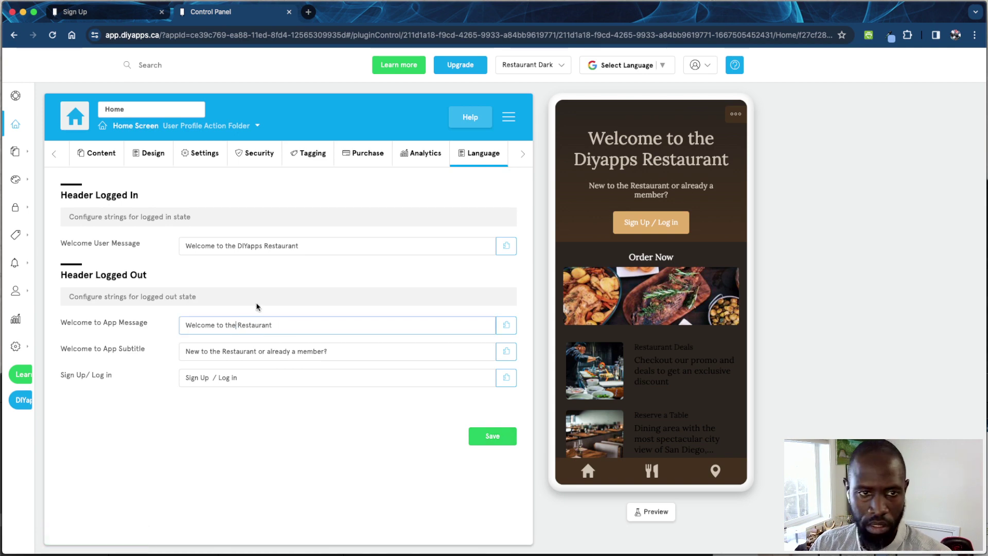
double_click(244, 247)
key("BackSpace")
left_click(491, 437)
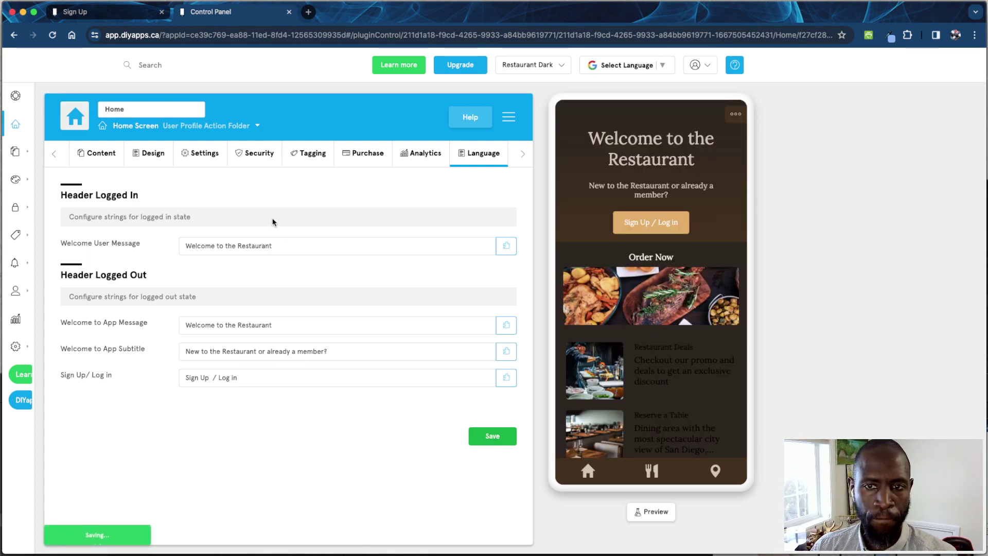
Step: Turn on the section title for the Daily Deals section in the home screen's content and save it
left_click(97, 154)
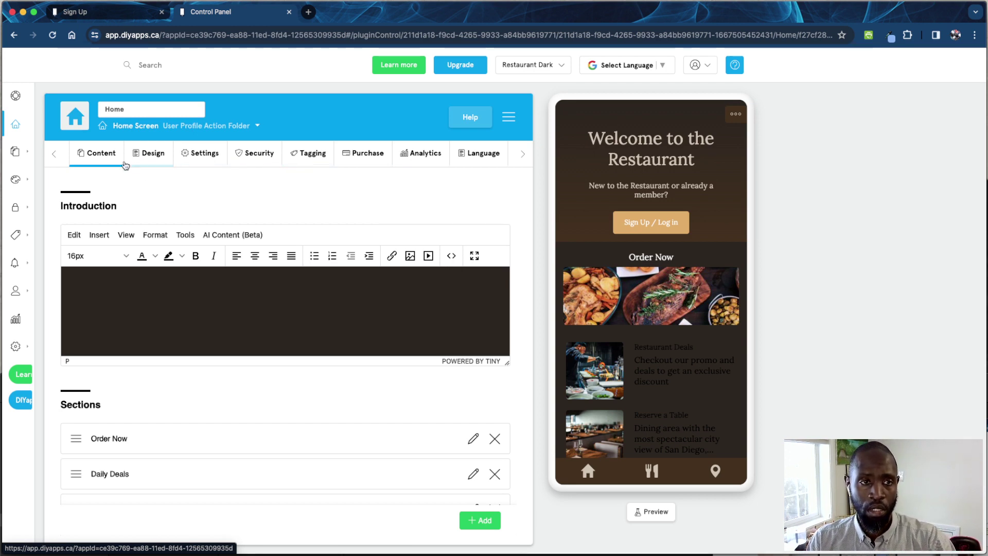
scroll(182, 391, "down", 3)
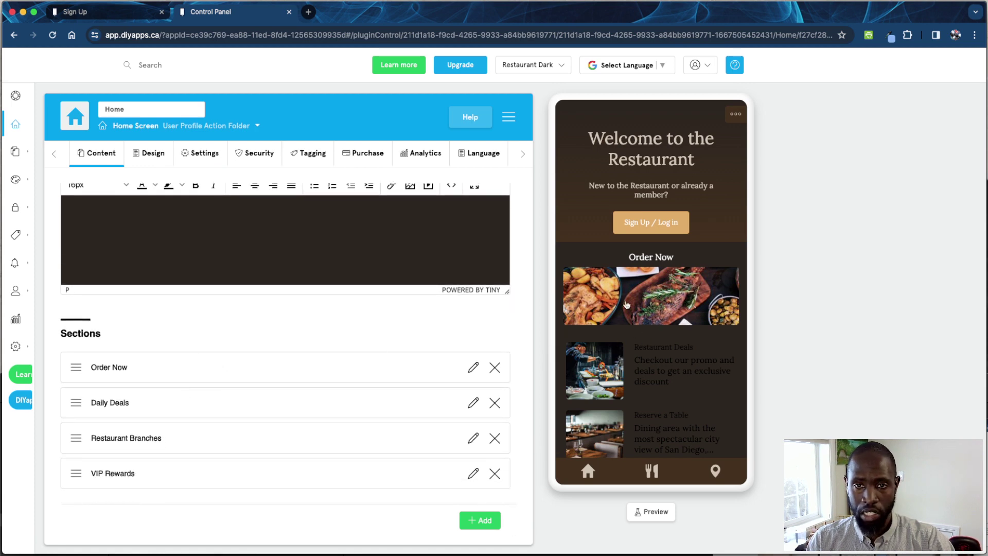
scroll(635, 361, "down", 2)
scroll(635, 360, "down", 5)
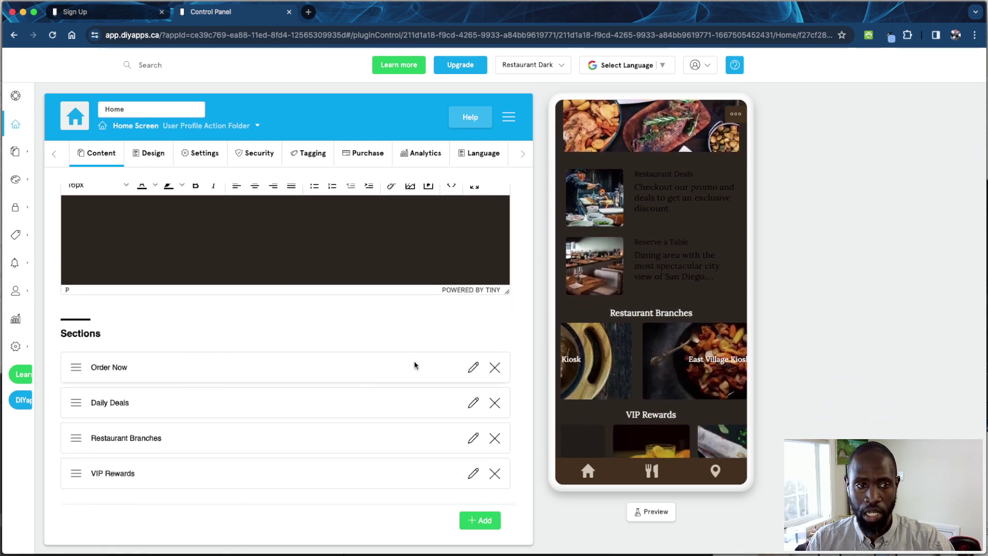
scroll(678, 290, "up", 4)
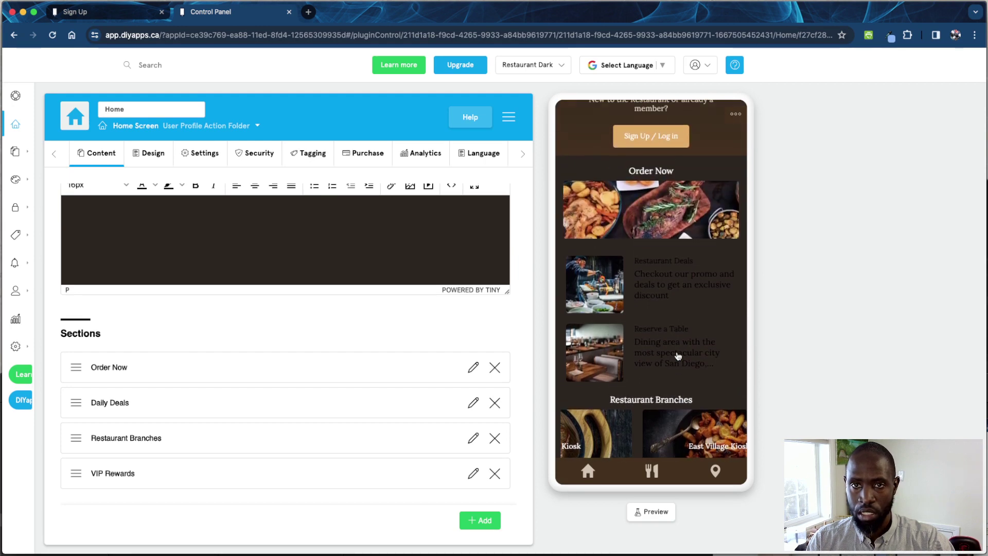
left_click(473, 403)
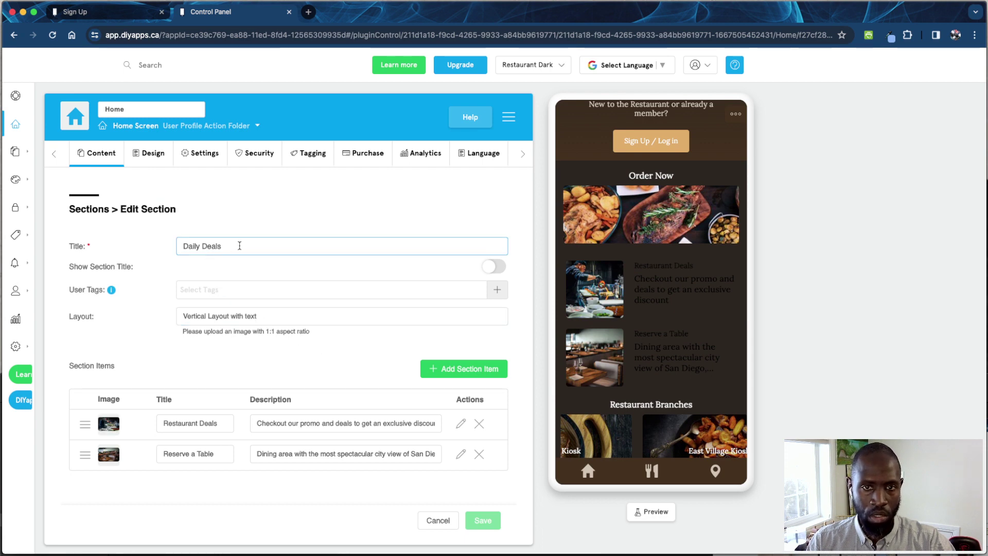
left_click(494, 267)
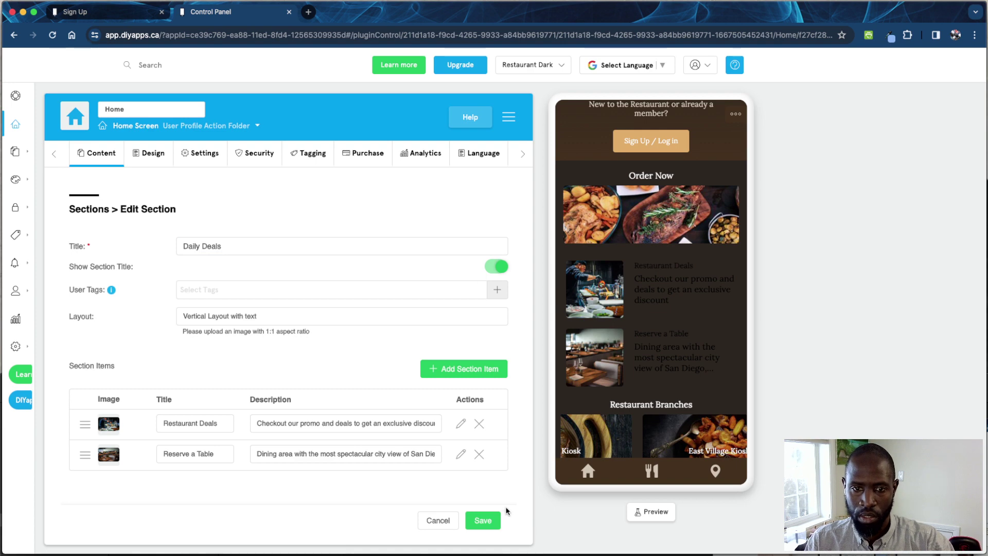
left_click(486, 520)
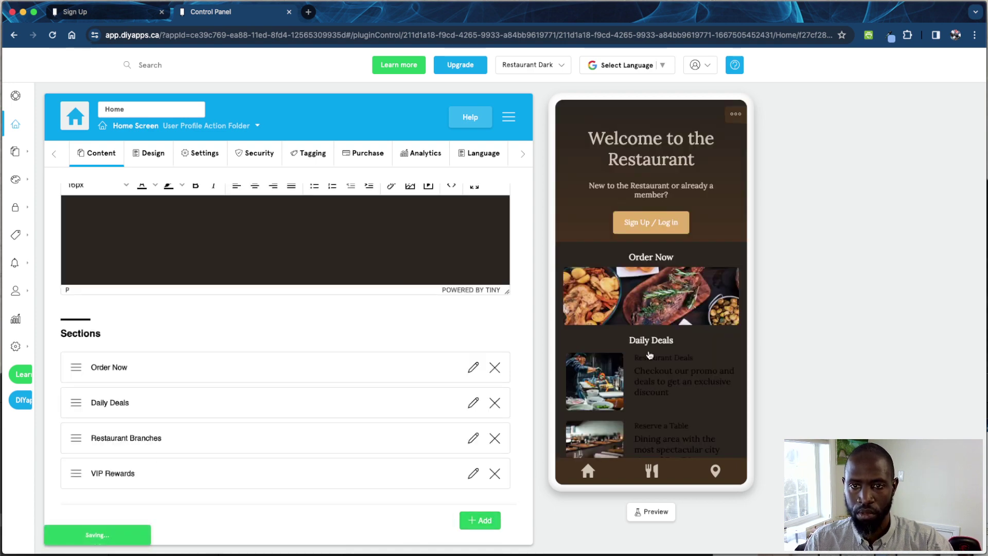
Step: Compare the Daily Deals section's settings with the app preview, leave them without saving, and review the home screen's sections
scroll(628, 374, "down", 3)
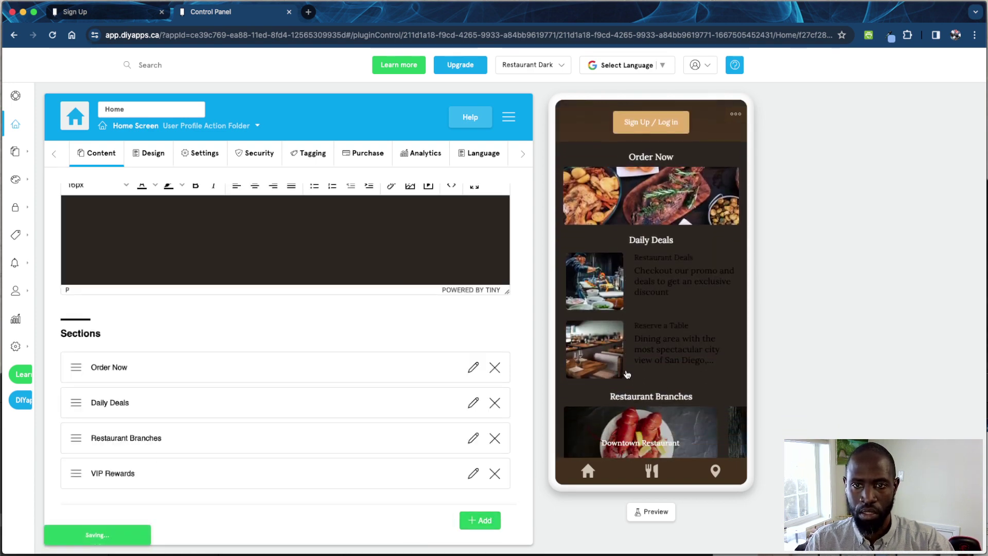
left_click(472, 404)
scroll(313, 372, "down", 1)
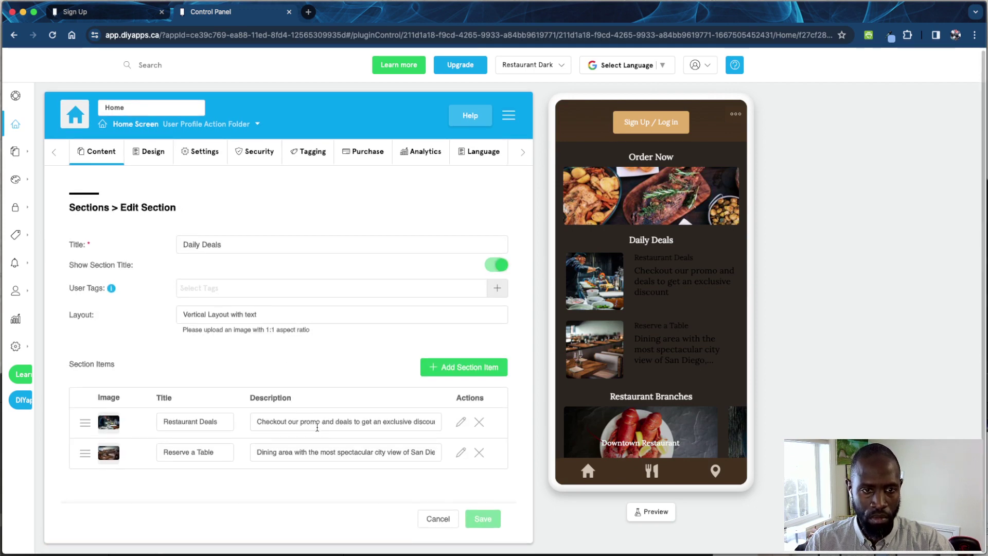
left_click(317, 425)
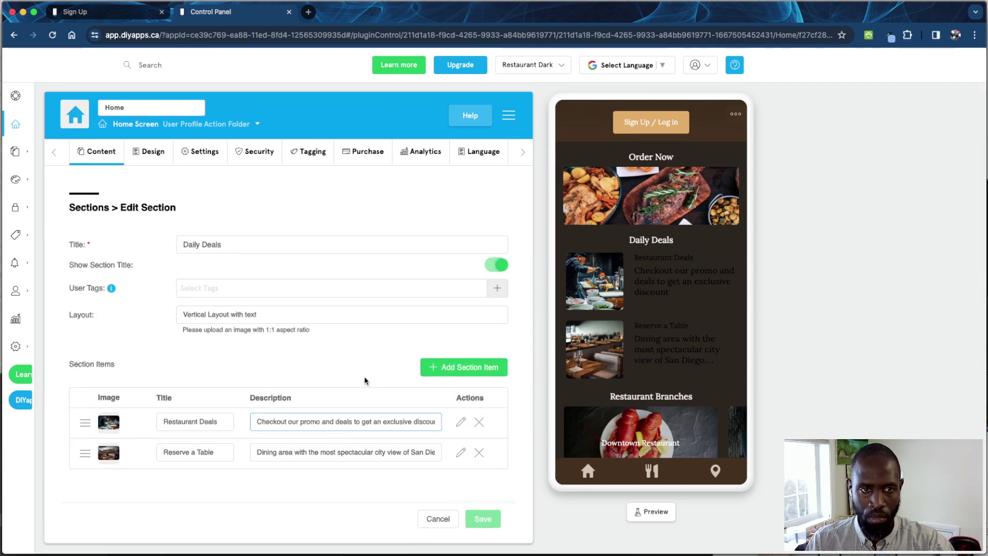
scroll(620, 336, "down", 3)
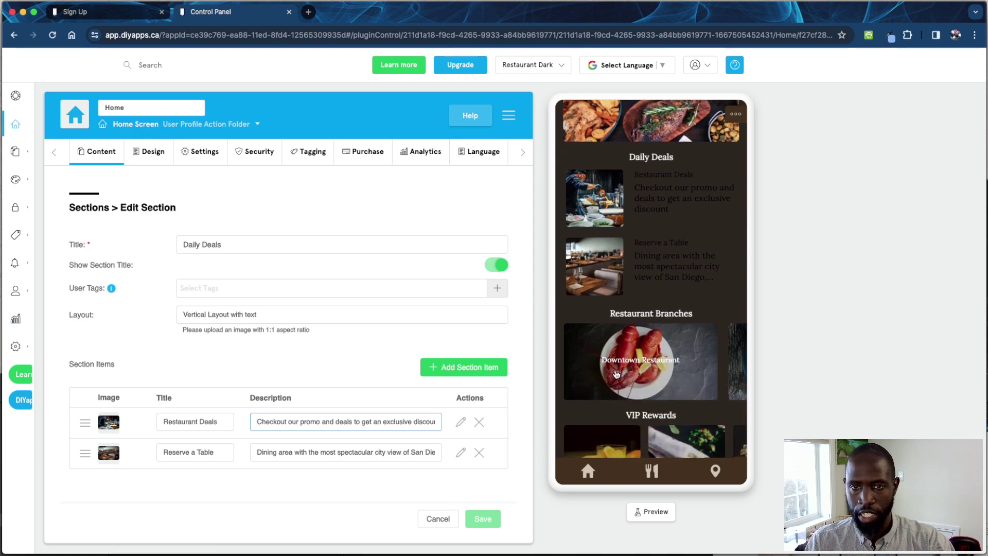
left_click(695, 318)
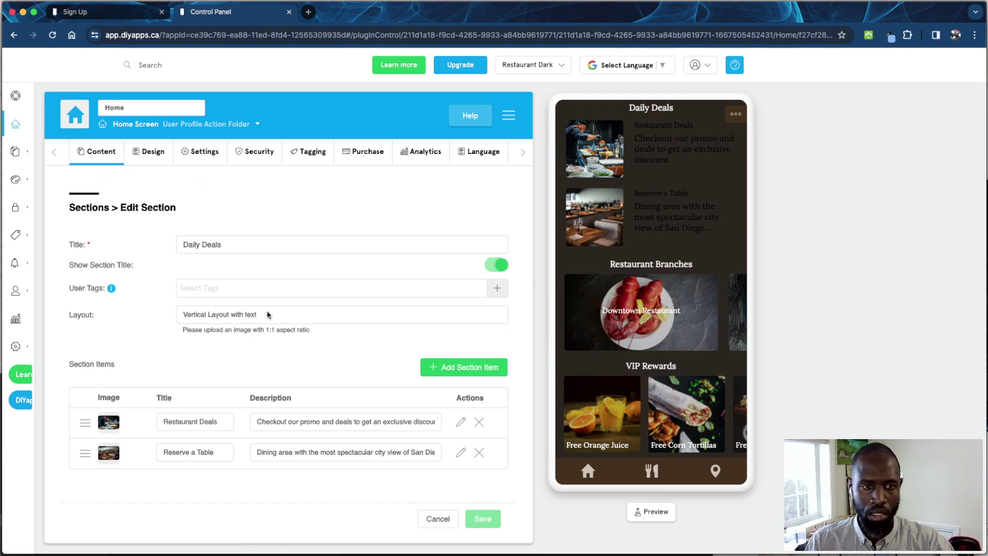
left_click(429, 517)
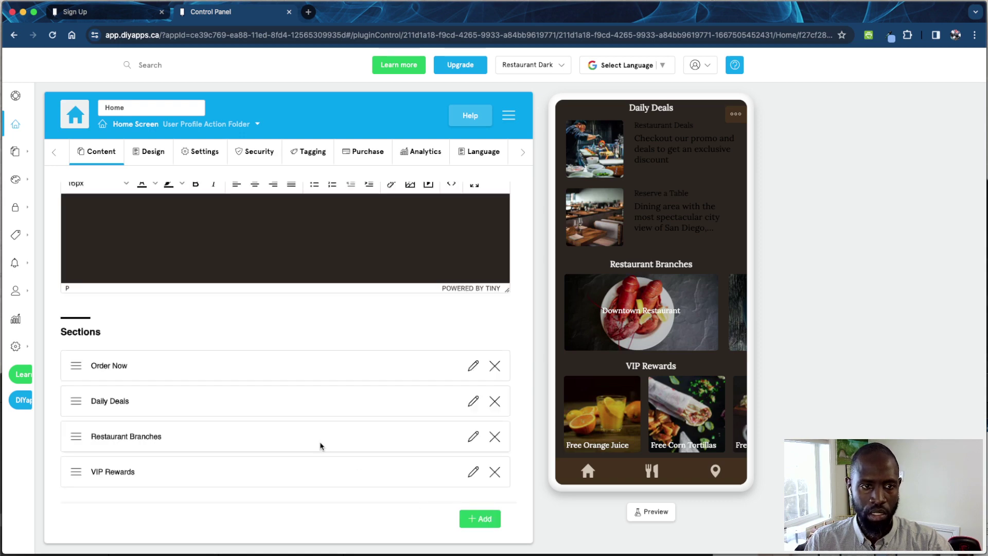
scroll(275, 415, "up", 3)
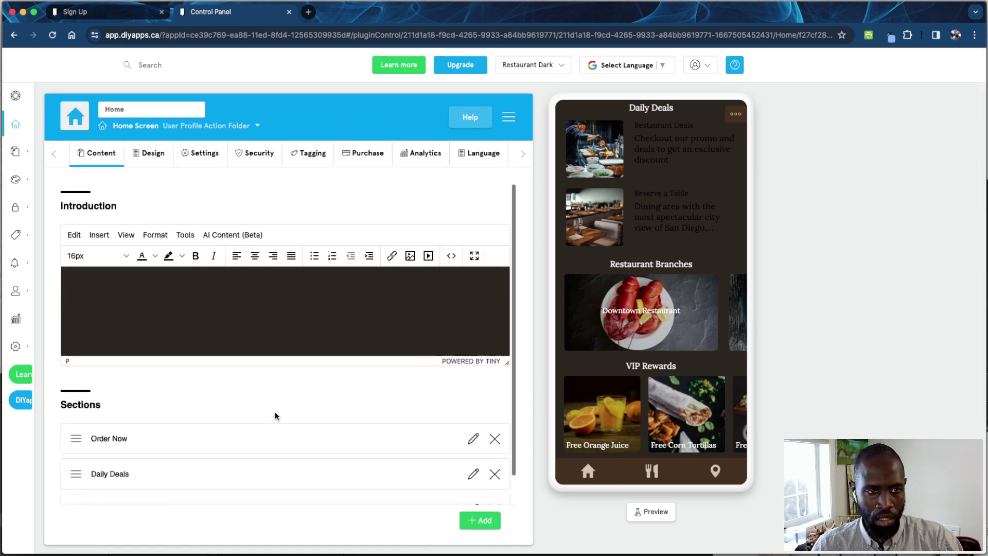
scroll(275, 412, "down", 3)
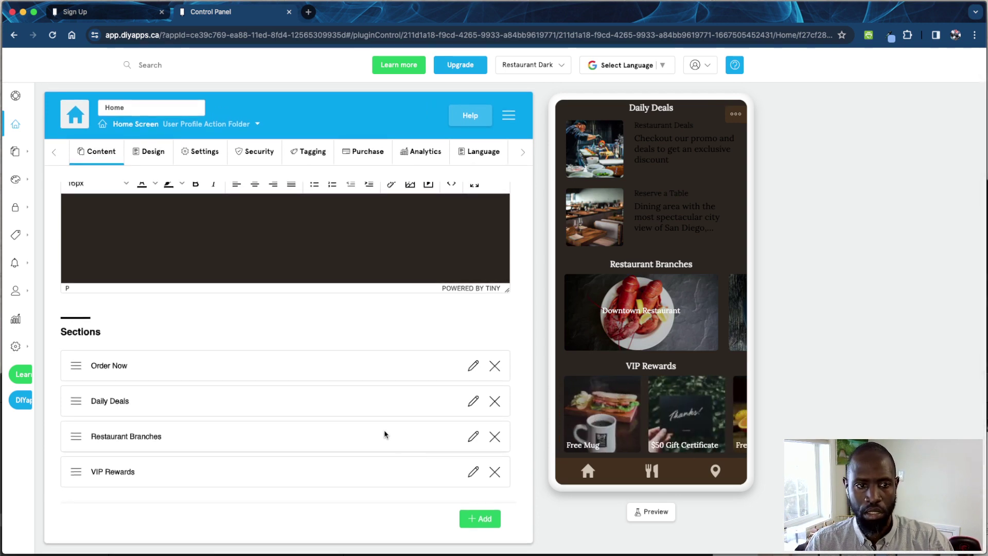
Step: Try the second User Profile Action Folder layout for the home screen, compare it in the app preview, and restore the first layout
scroll(384, 430, "up", 3)
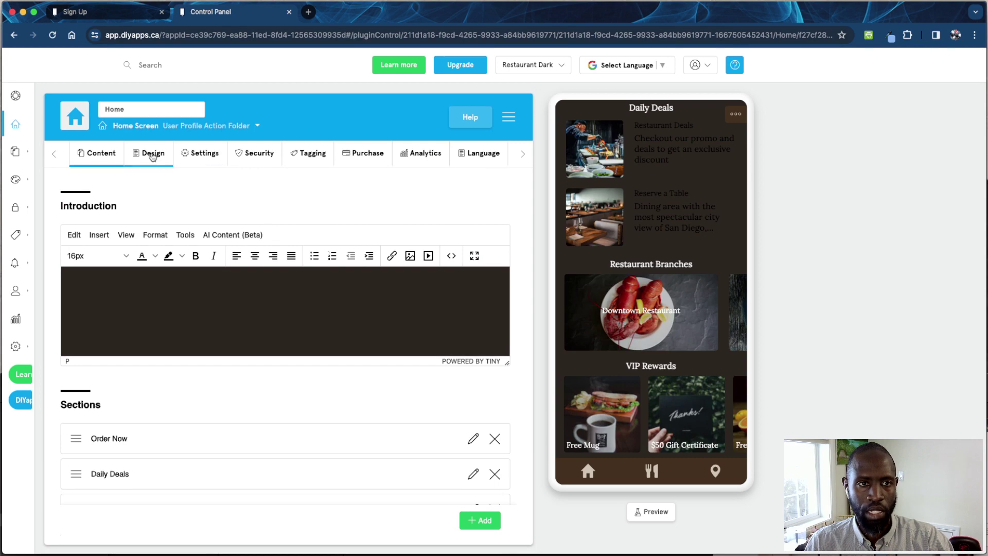
left_click(152, 155)
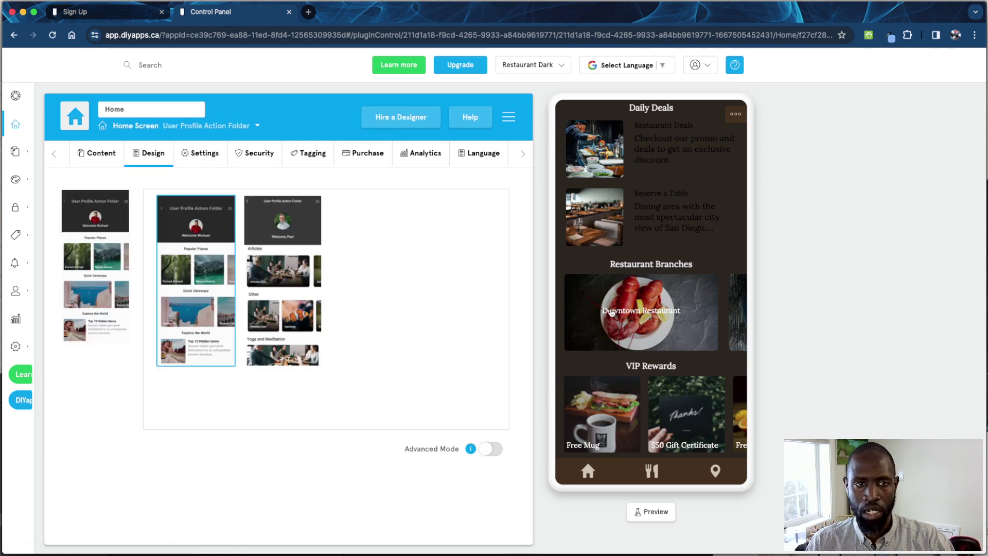
scroll(306, 308, "down", 1)
scroll(307, 308, "up", 1)
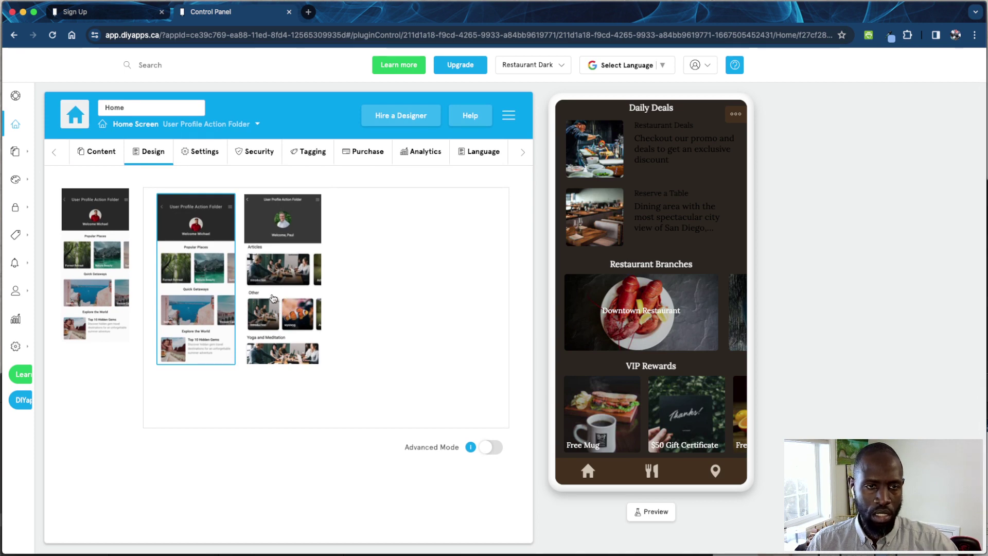
scroll(595, 298, "up", 5)
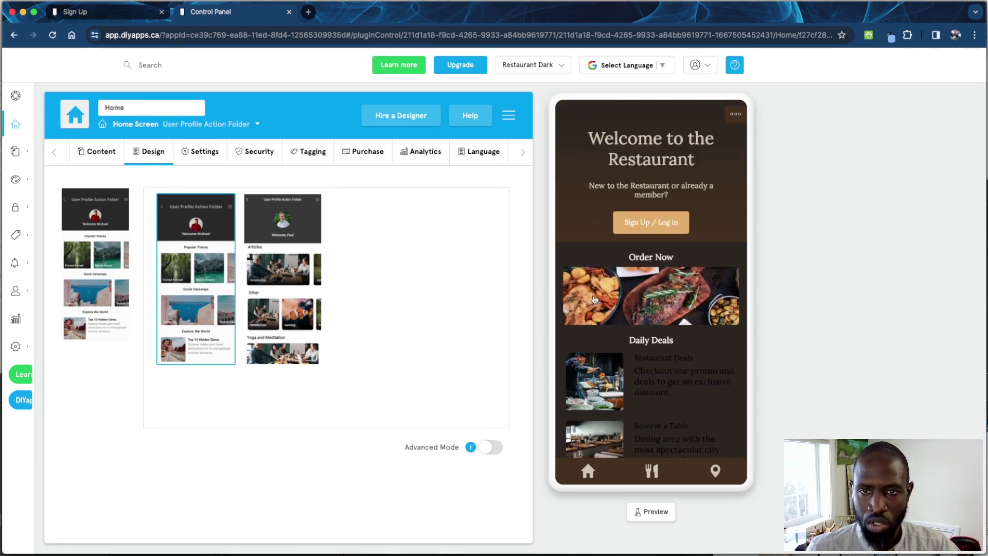
left_click(308, 242)
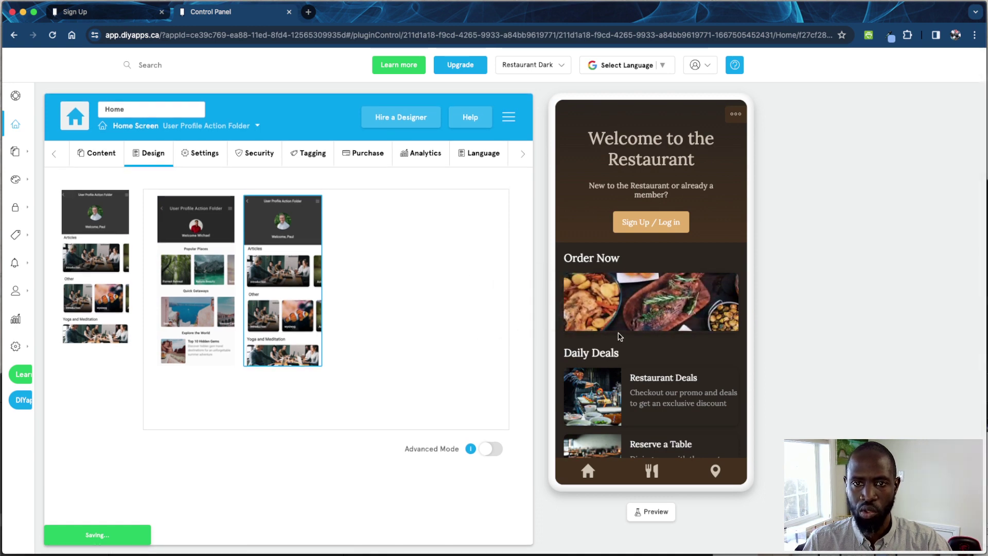
left_click(222, 286)
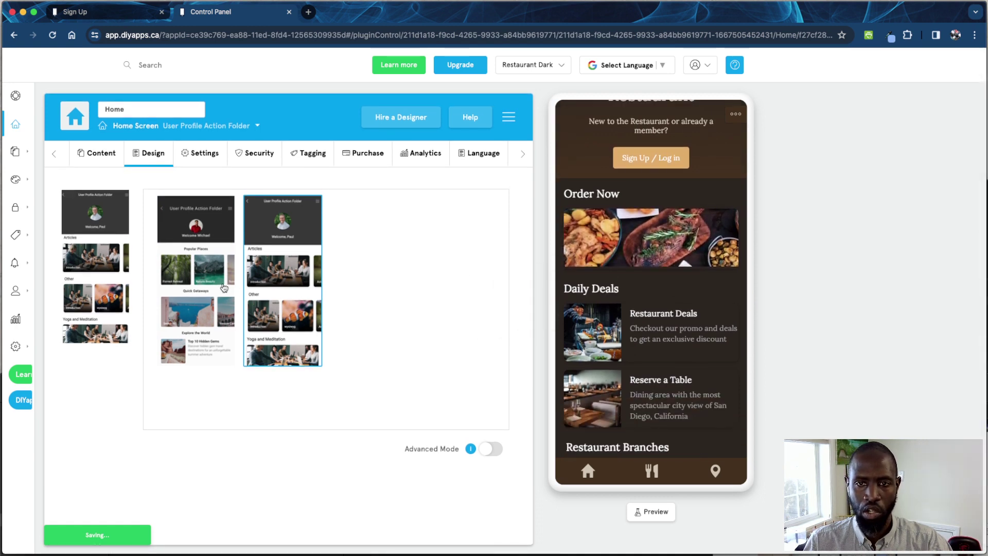
Step: Turn the home screen's custom colors off and back on in its settings
left_click(203, 156)
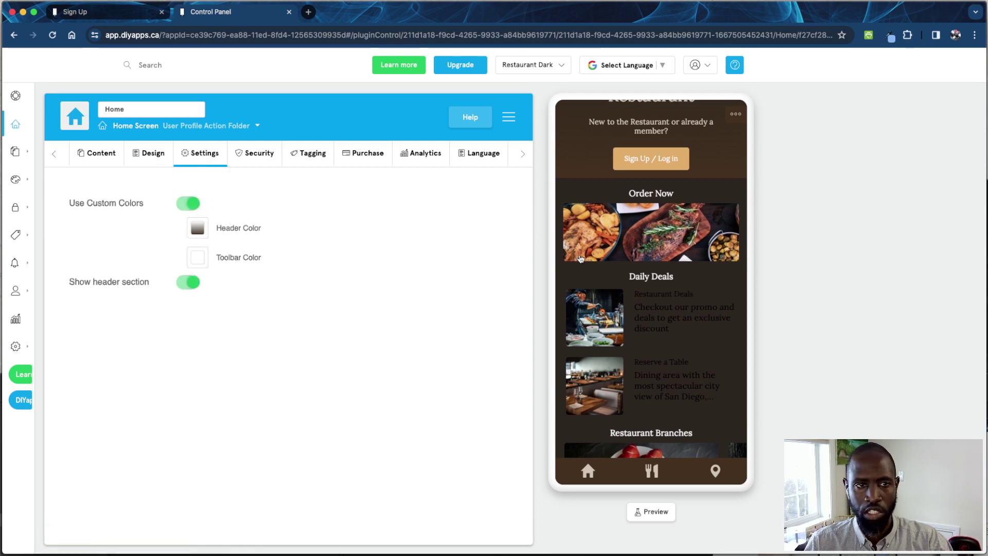
left_click(193, 205)
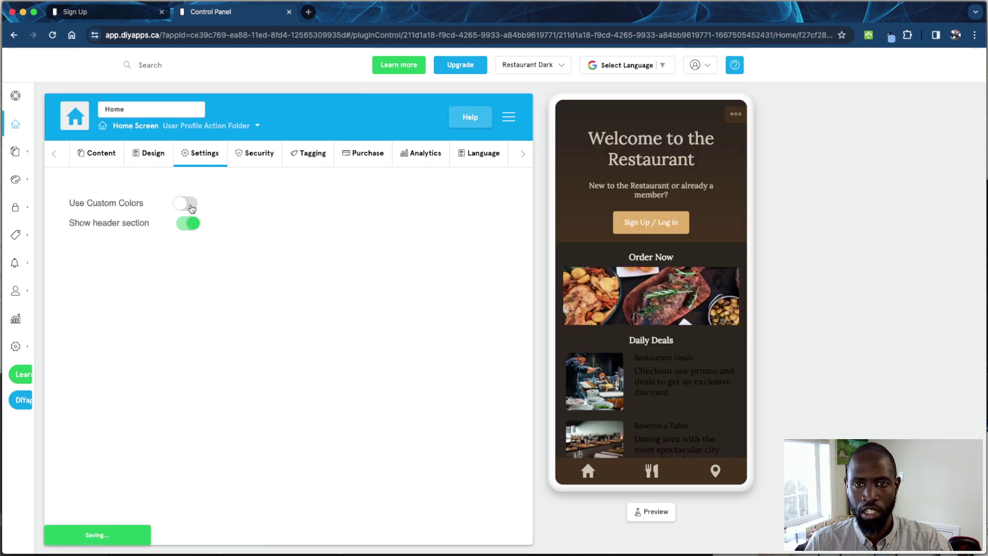
left_click(192, 206)
Step: Review the home screen's security, tagging, purchase, analytics and language options without changing them
left_click(257, 154)
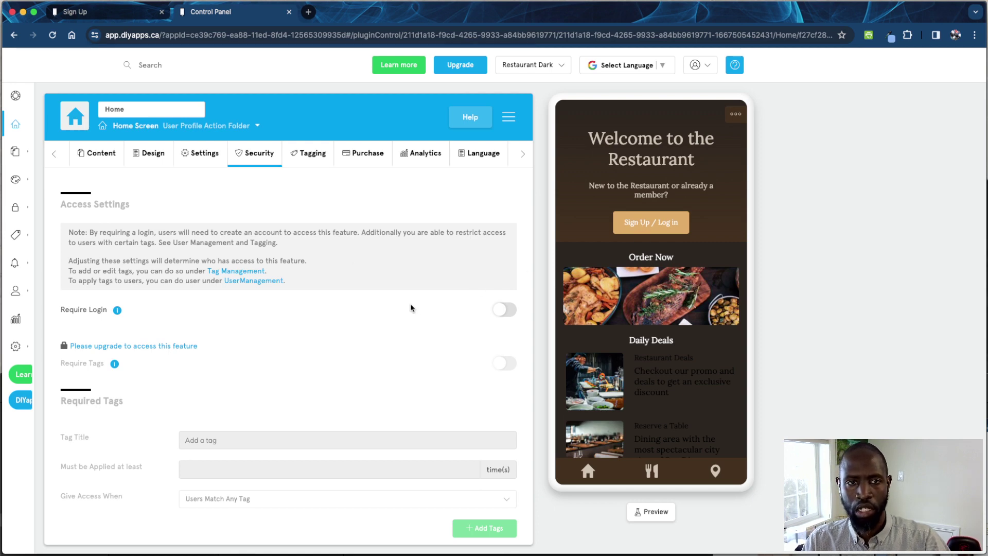
left_click(304, 155)
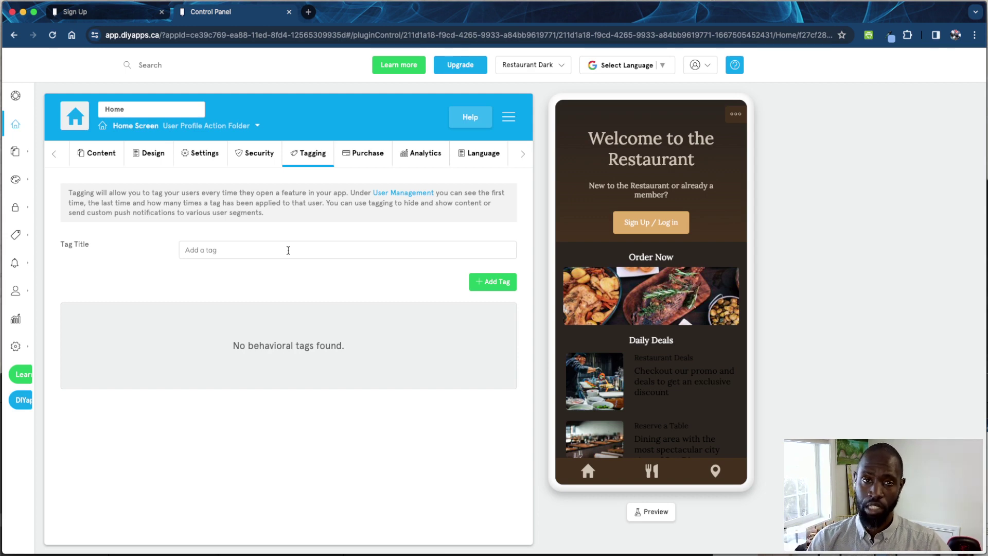
left_click(370, 157)
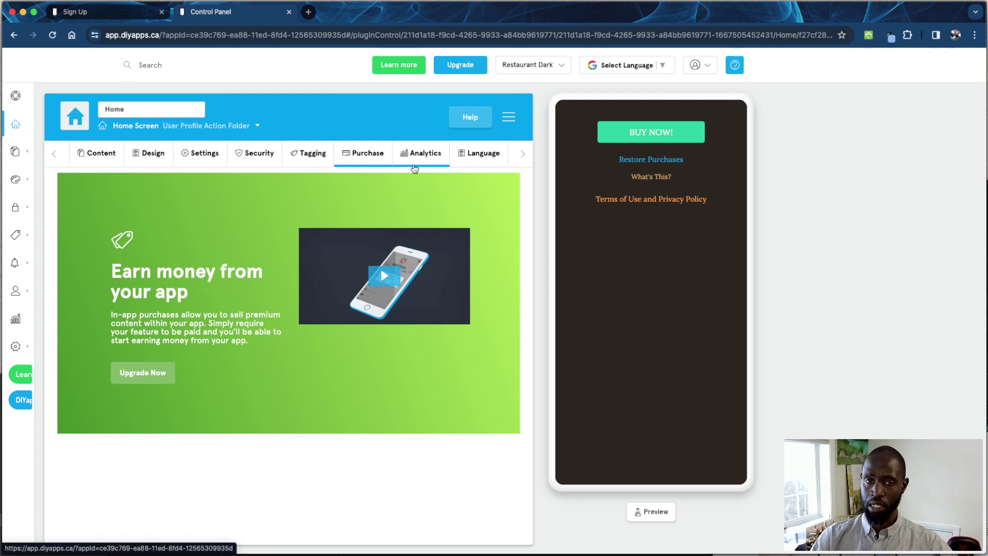
left_click(415, 155)
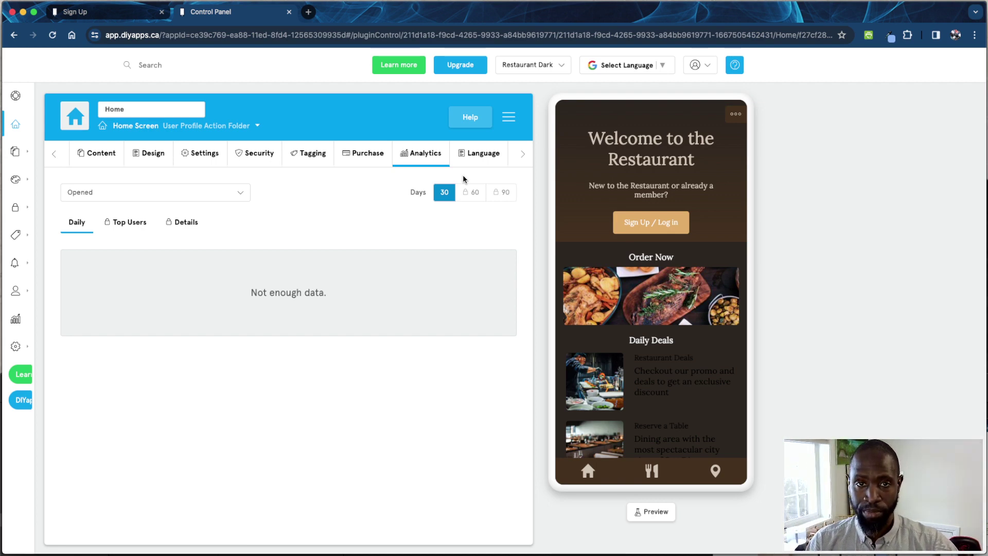
left_click(477, 159)
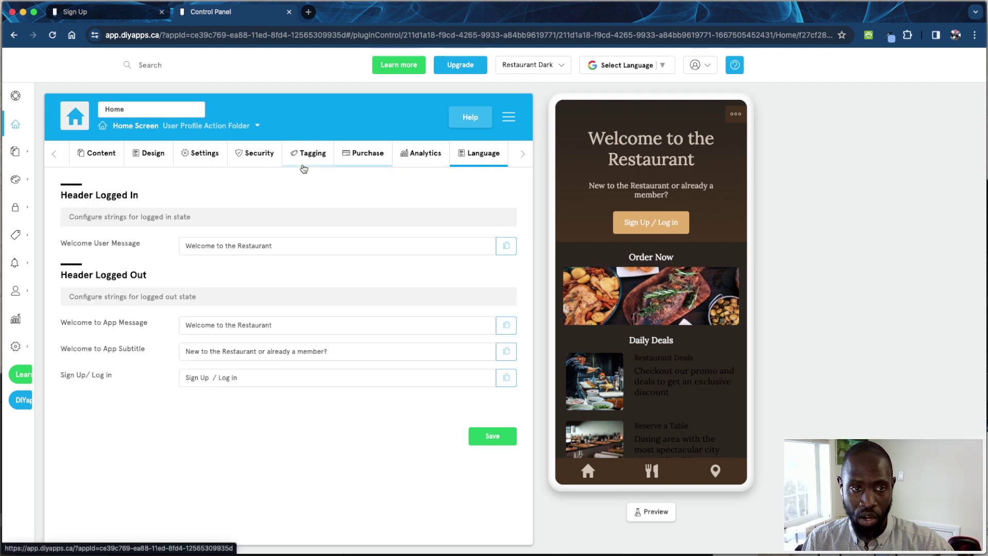
left_click(319, 245)
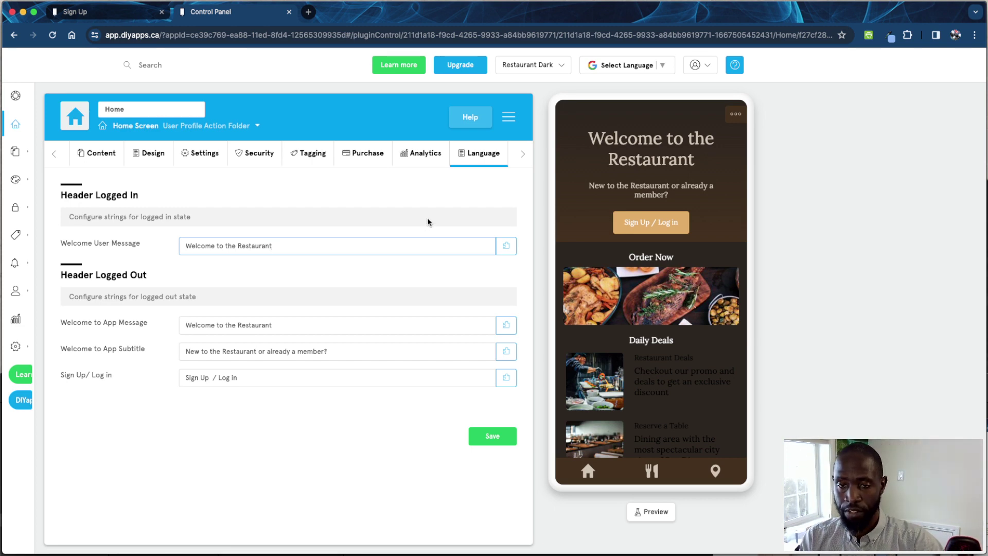
left_click(409, 195)
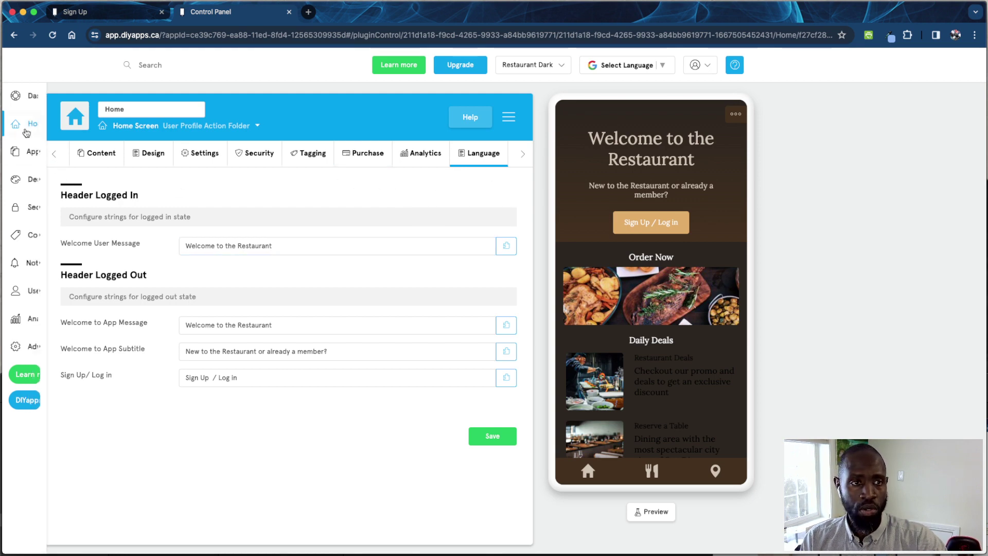
Step: Open the list of the app's own features and examine it from start to end alongside the app preview
mouse_move(32, 155)
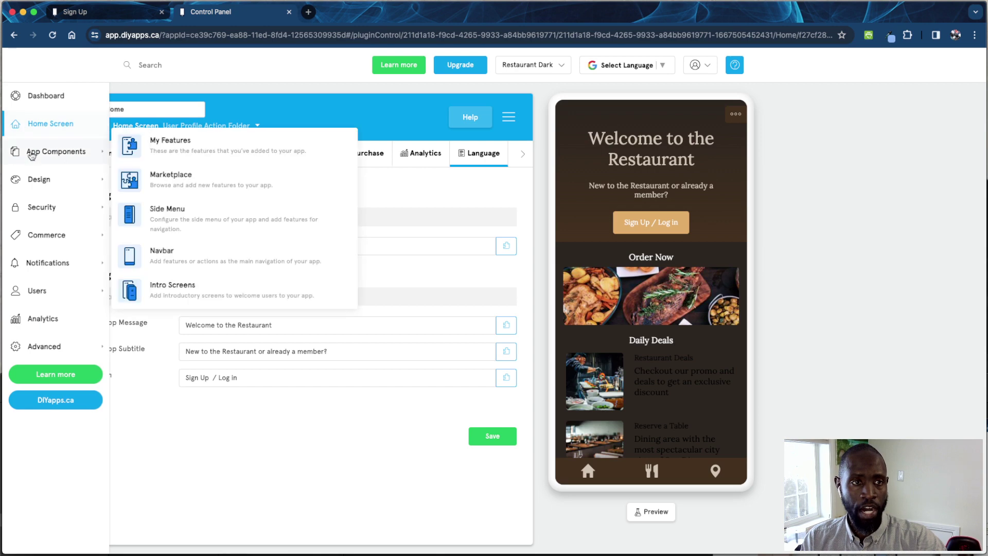
left_click(174, 149)
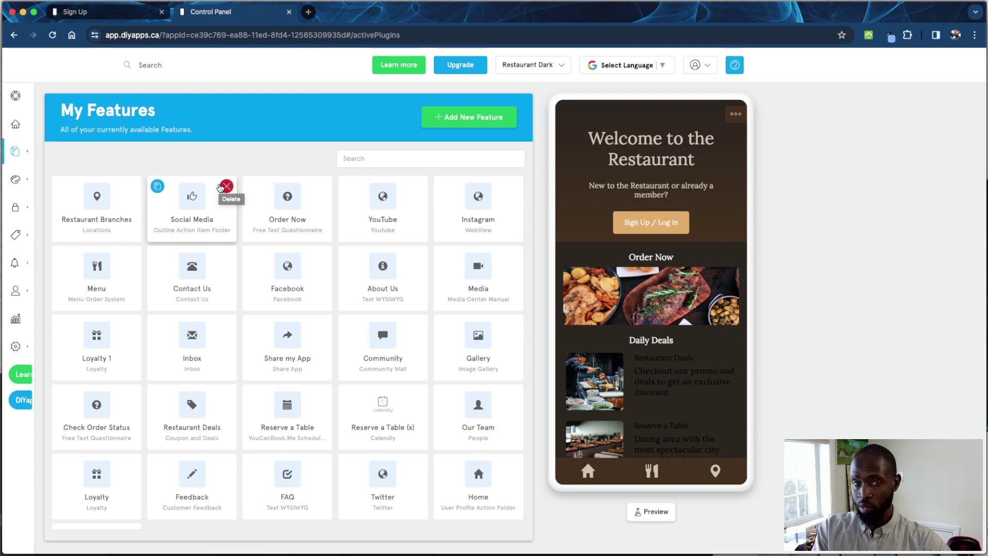
scroll(247, 335, "down", 2)
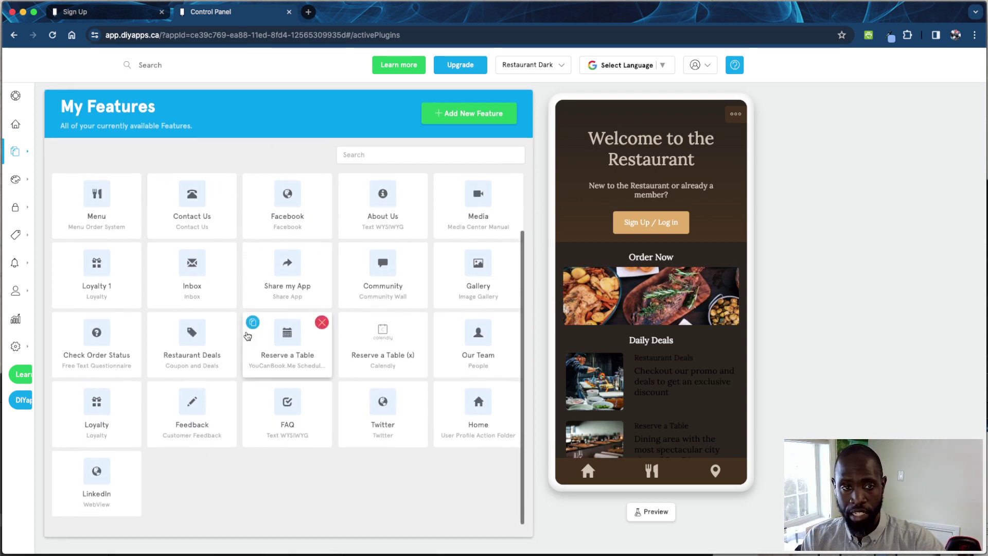
scroll(247, 336, "up", 2)
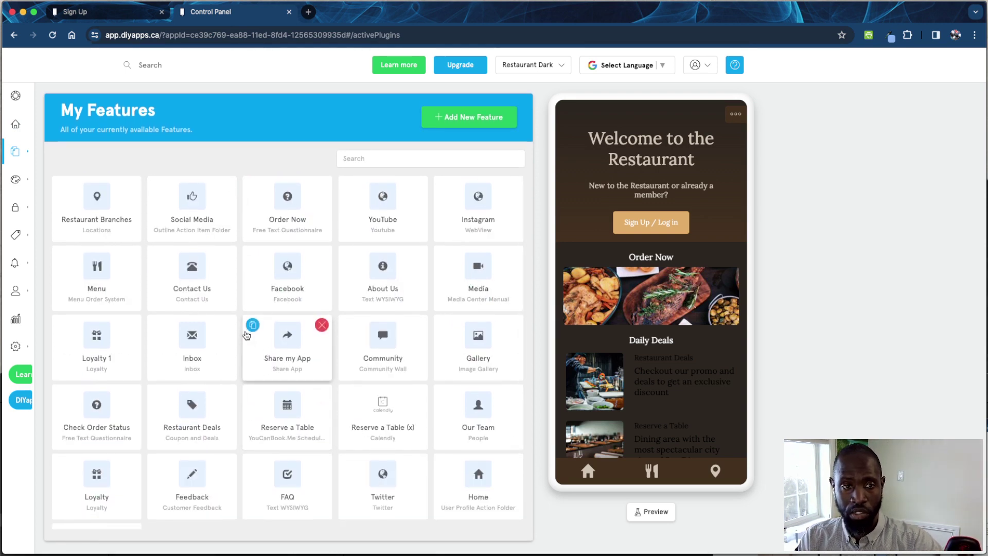
scroll(244, 337, "down", 2)
scroll(632, 335, "down", 5)
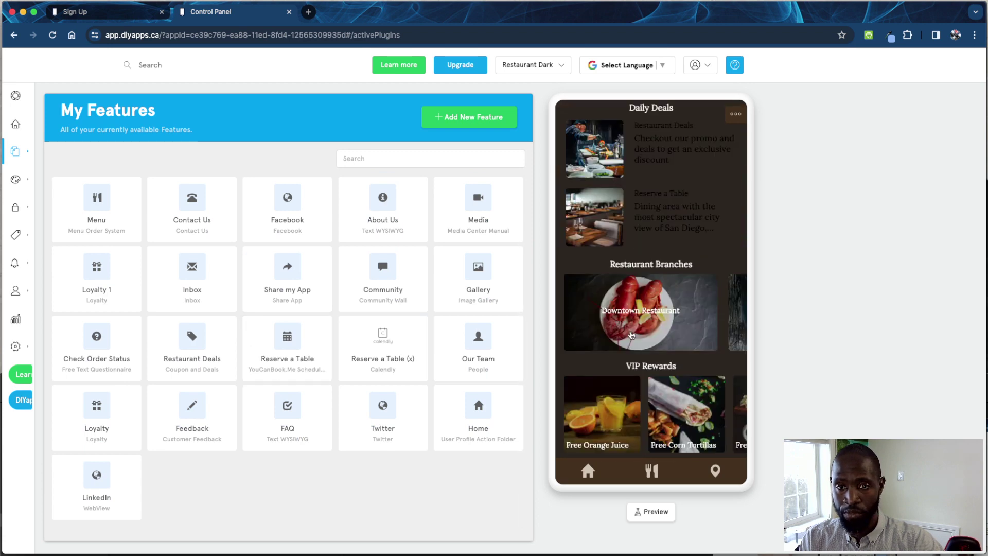
scroll(631, 335, "up", 2)
scroll(631, 335, "up", 3)
scroll(231, 325, "up", 2)
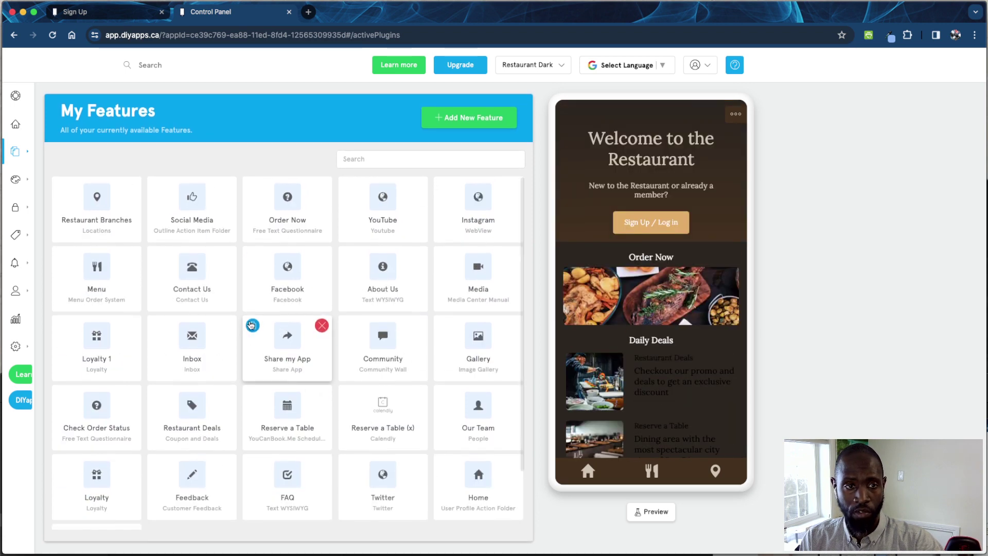
mouse_move(23, 180)
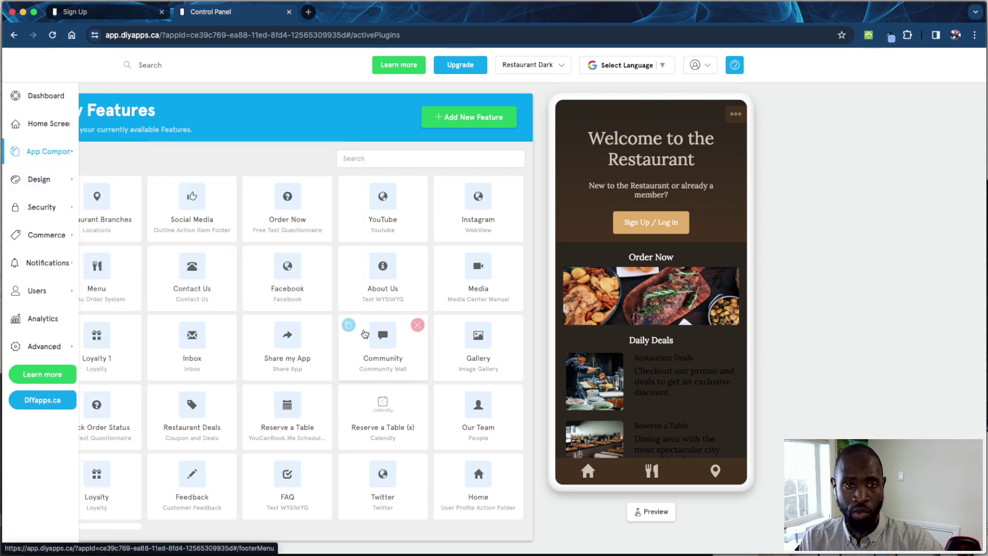
scroll(364, 333, "down", 2)
mouse_move(365, 333)
scroll(365, 334, "up", 2)
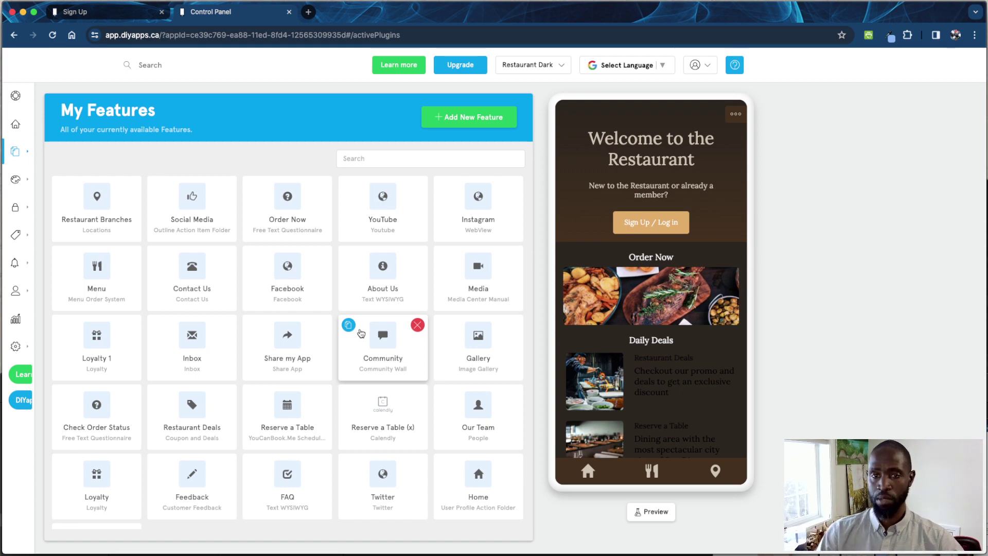
Step: Browse the Restaurant Branches carousel in the app preview and open one of its branches
scroll(635, 376, "down", 5)
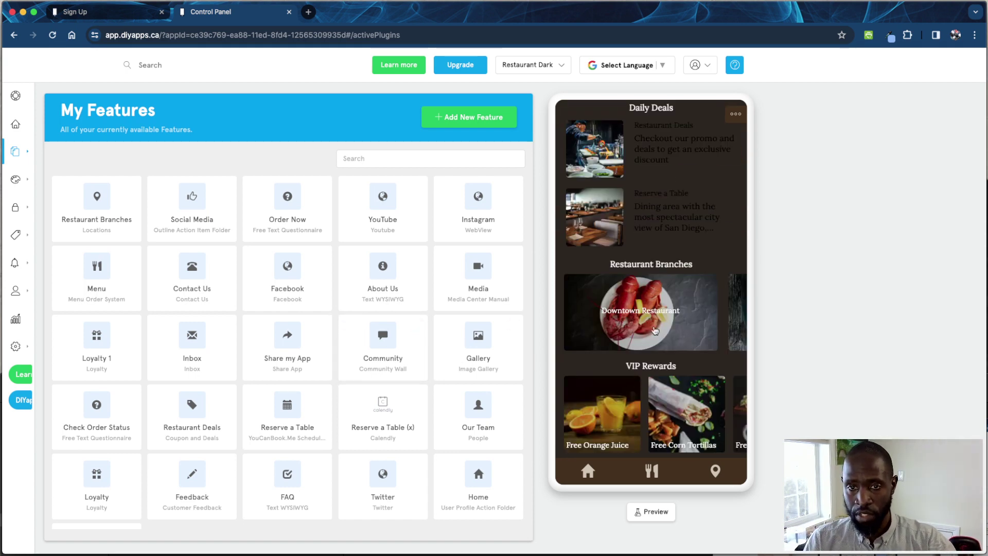
left_click_drag(676, 331, 601, 331)
left_click_drag(704, 326, 621, 329)
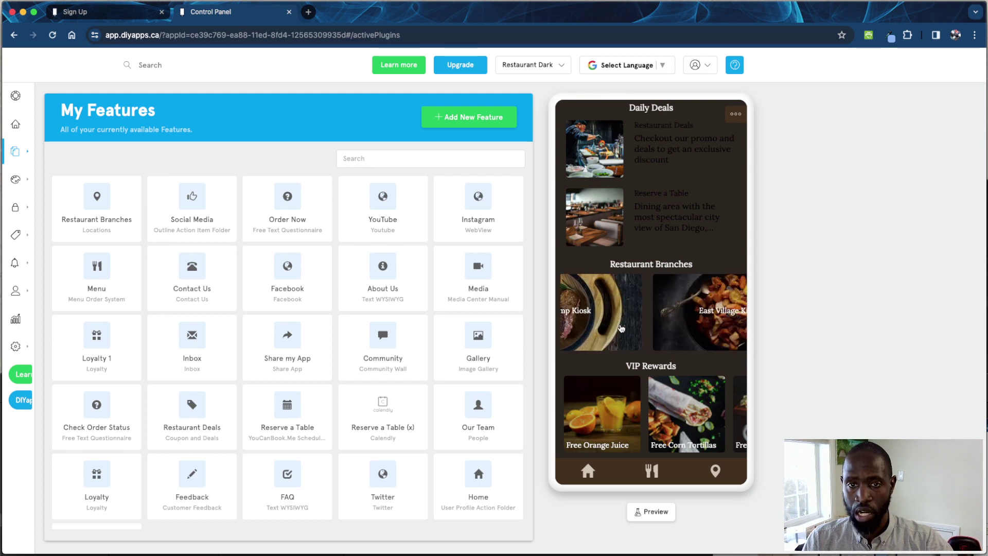
left_click(650, 328)
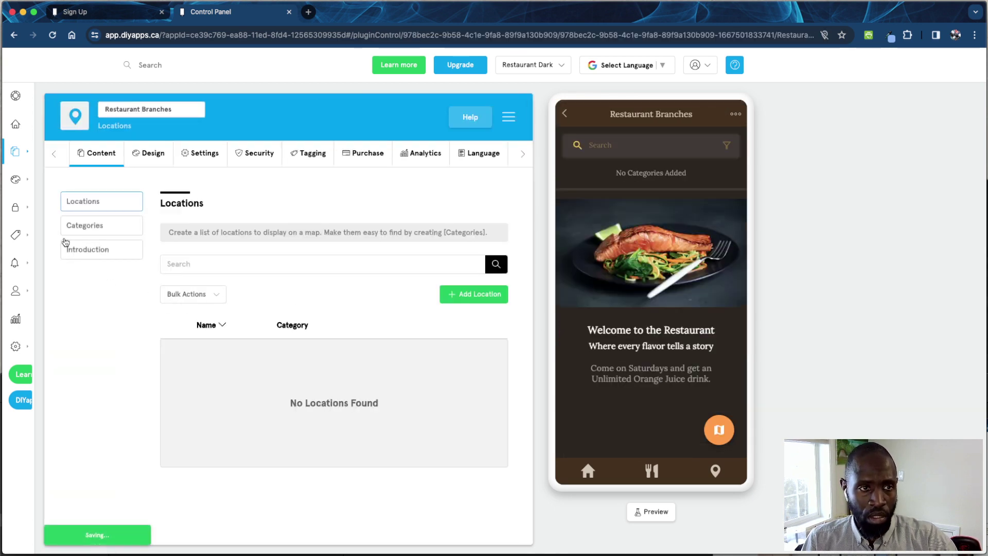
Step: Open the Marketplace to view the features that can be added to the app
mouse_move(40, 194)
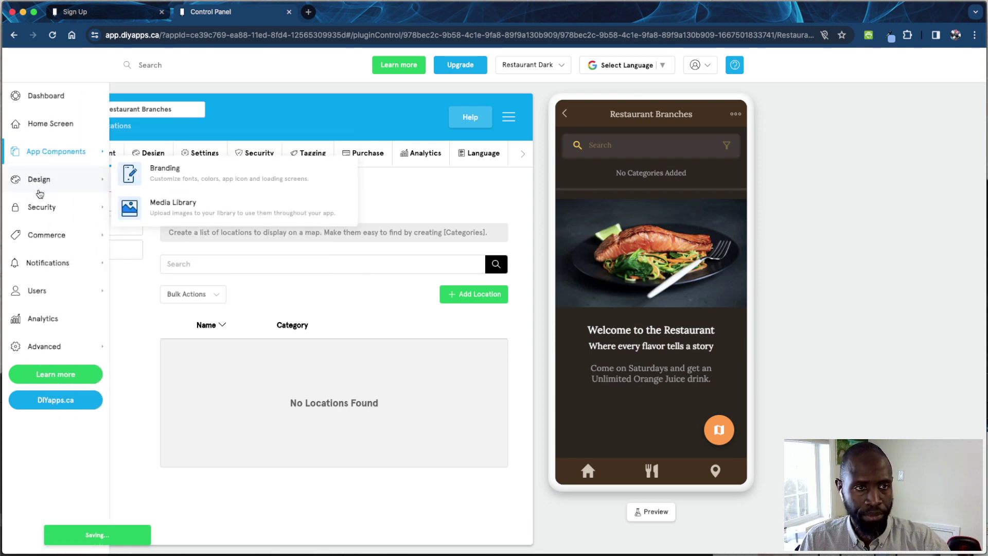
mouse_move(74, 166)
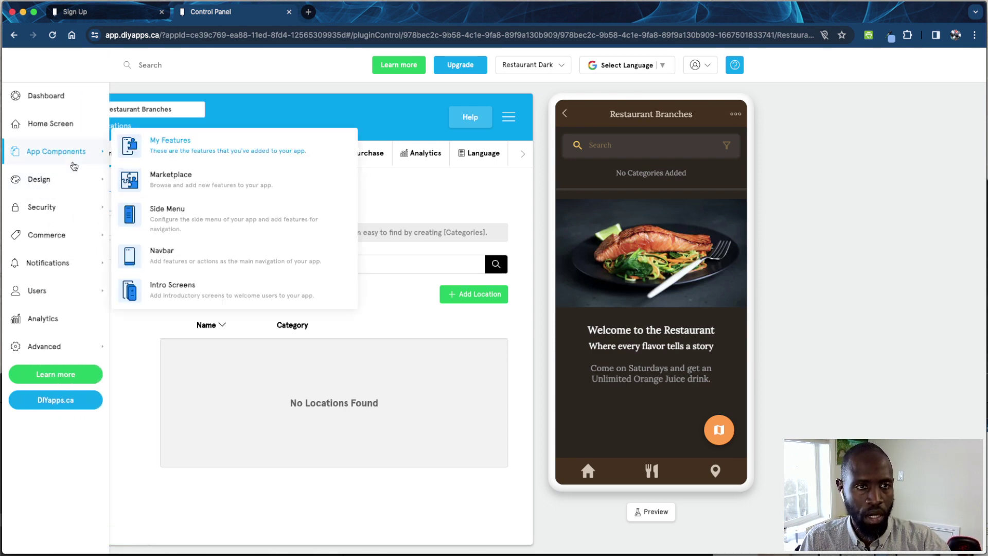
left_click(172, 180)
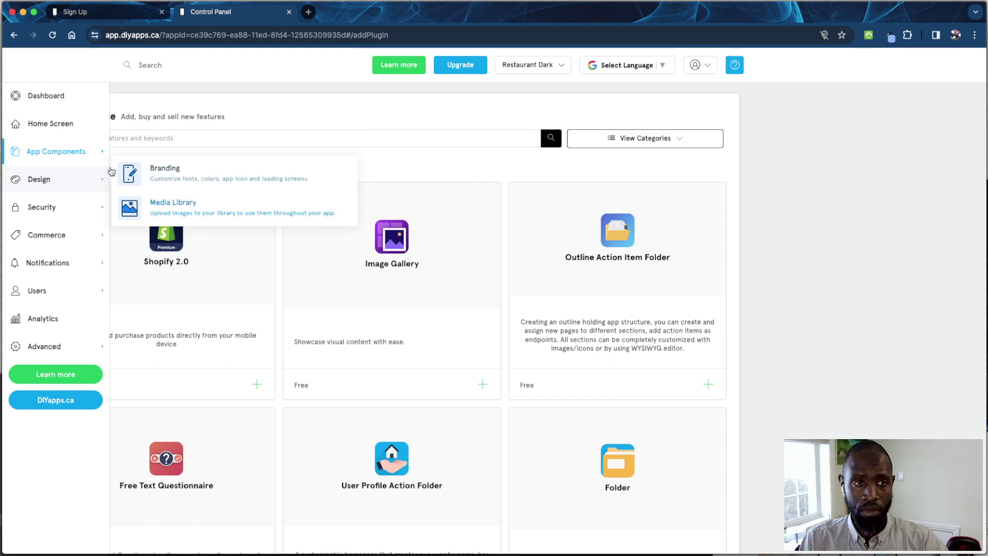
Step: Compare the Side Menu's feature list with its app preview and open the Our Team feature from the preview
mouse_move(89, 156)
left_click(159, 213)
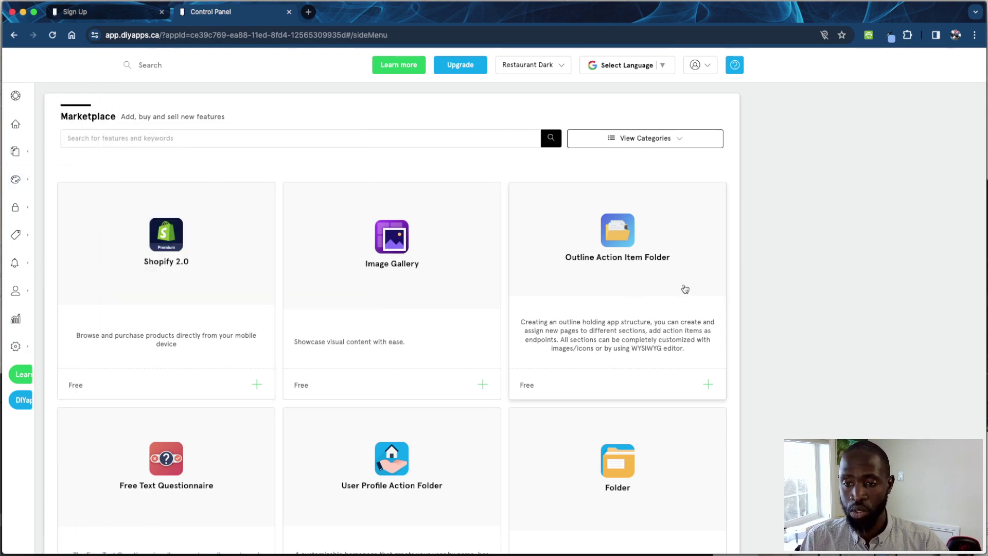
scroll(640, 263, "down", 3)
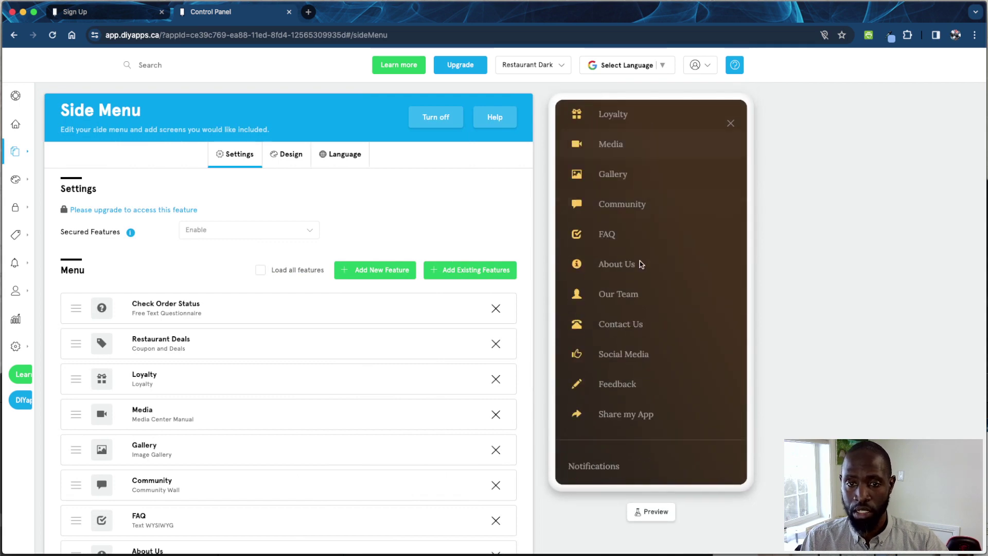
scroll(641, 264, "up", 3)
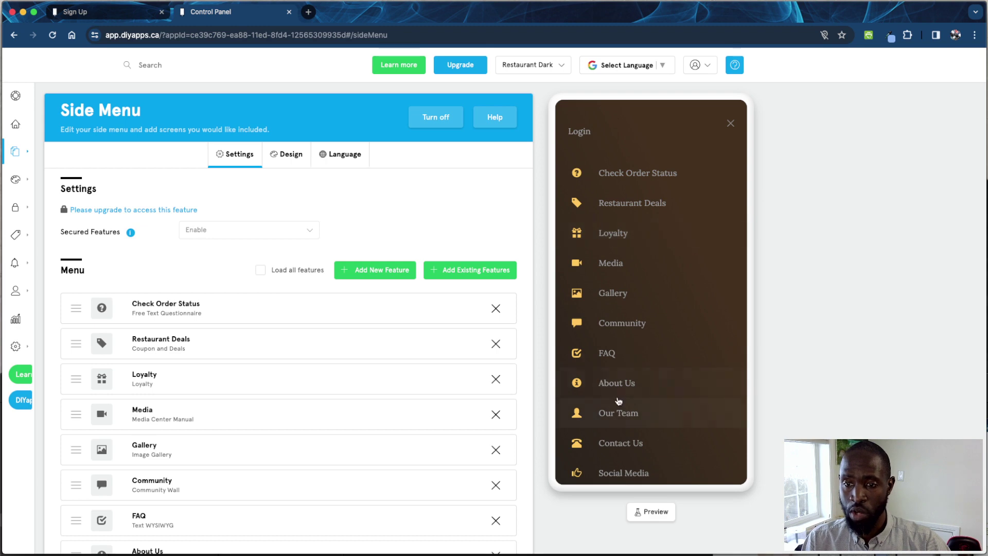
scroll(619, 401, "down", 4)
scroll(620, 394, "up", 5)
scroll(320, 397, "down", 5)
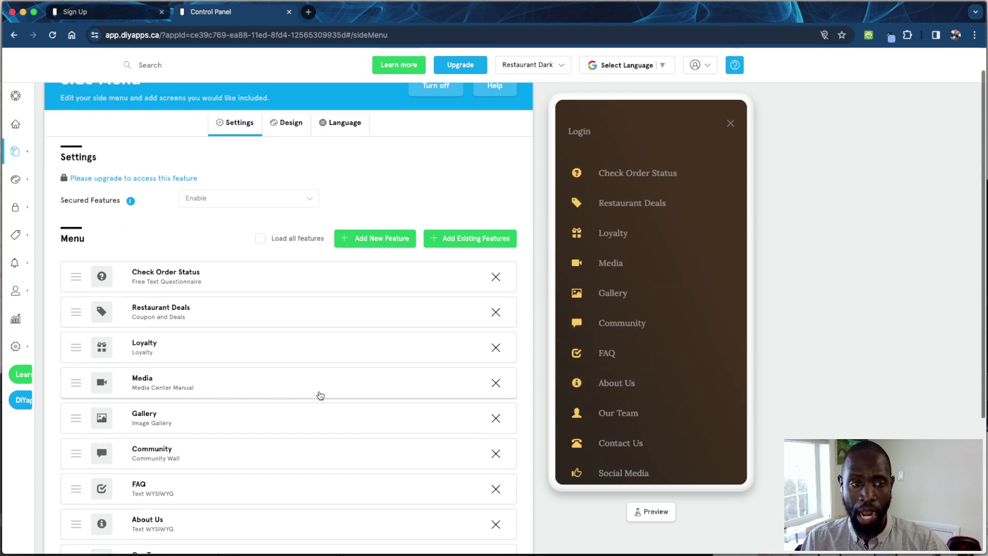
scroll(319, 395, "up", 6)
scroll(319, 395, "down", 1)
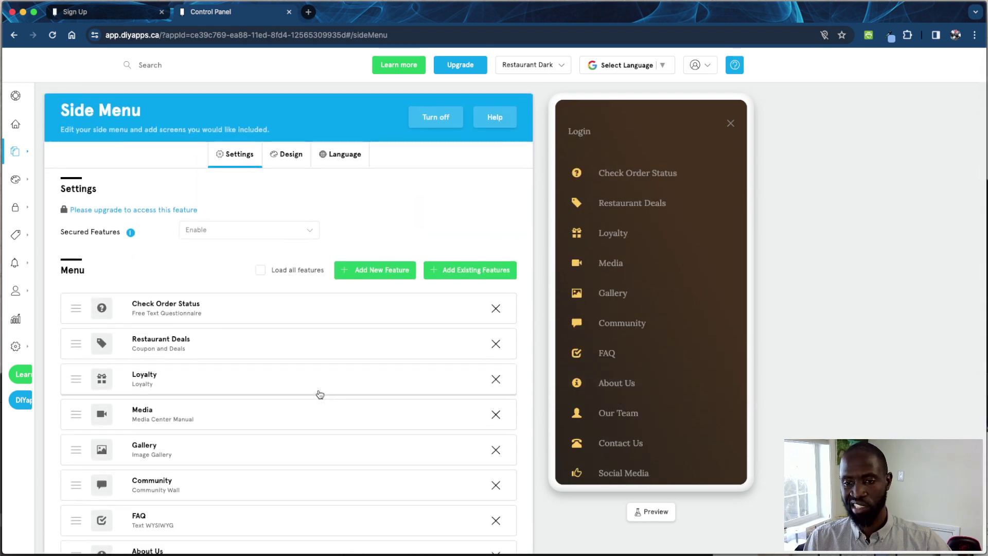
left_click(616, 416)
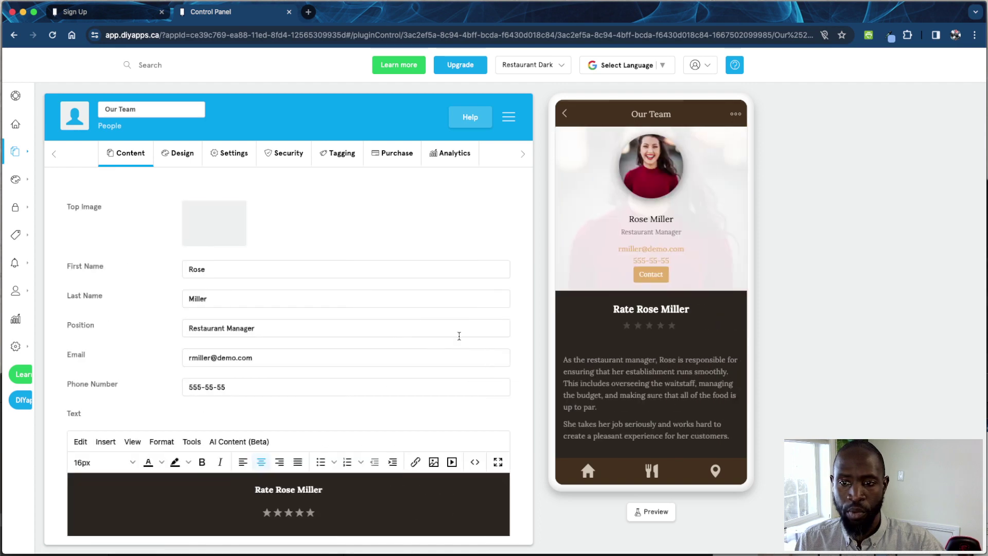
Step: Review the contact link options for the Our Team feature, including Chat With Someone and its user search, and close them without adding a link
scroll(499, 420, "down", 2)
scroll(498, 420, "down", 1)
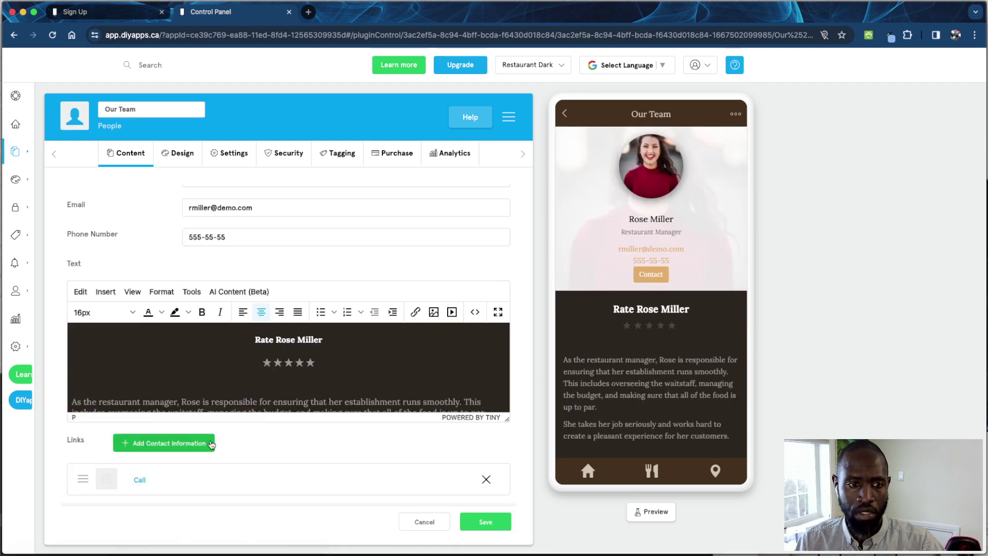
left_click(150, 449)
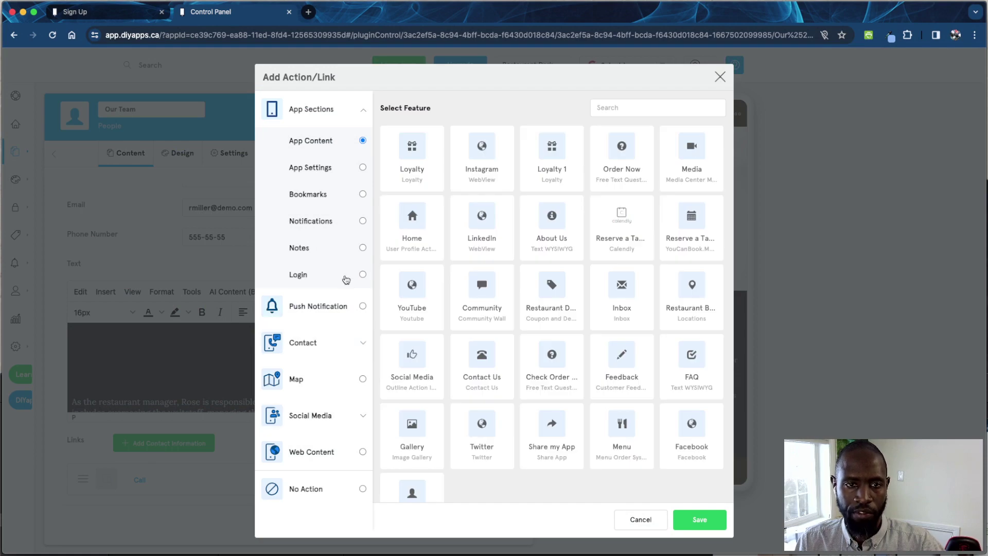
left_click(345, 345)
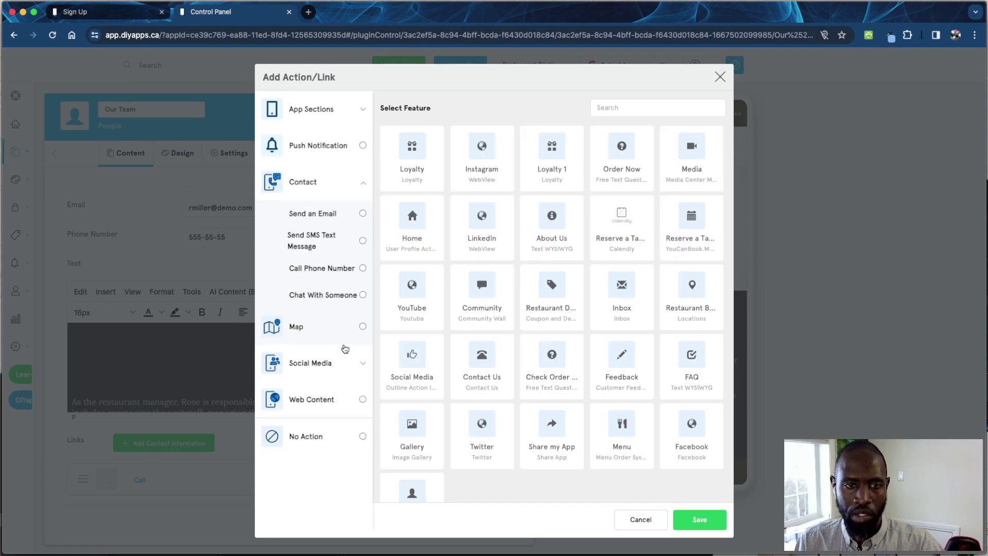
left_click(342, 292)
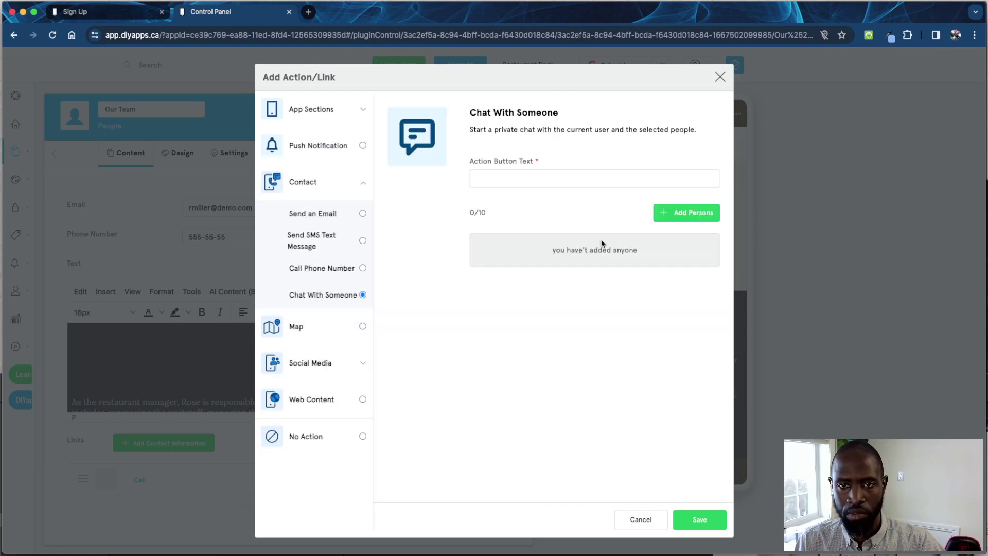
left_click(672, 216)
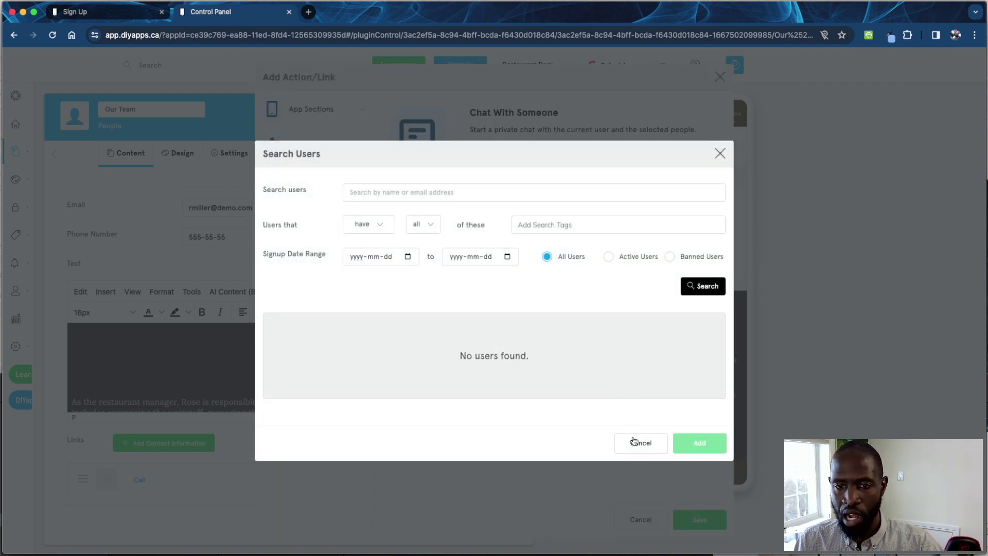
left_click(634, 441)
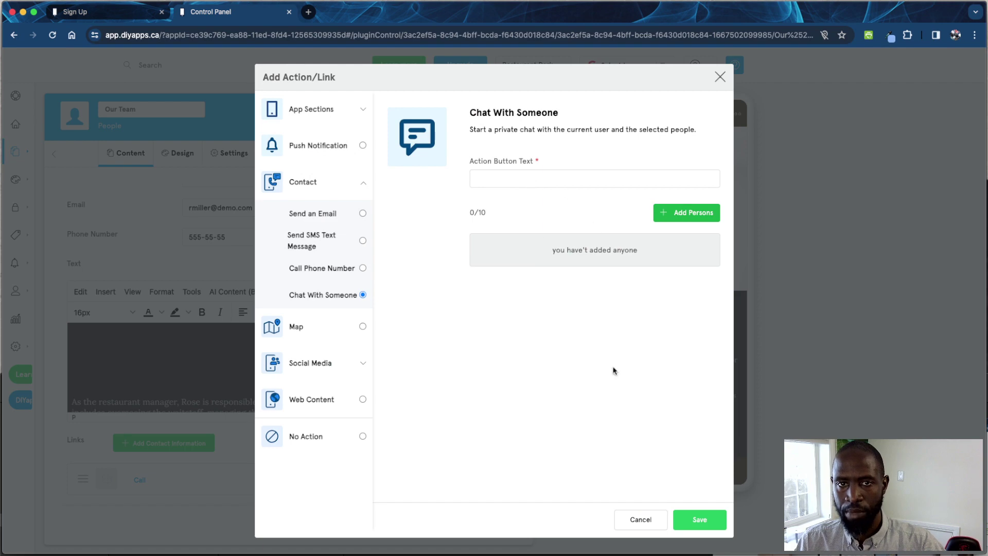
left_click(641, 520)
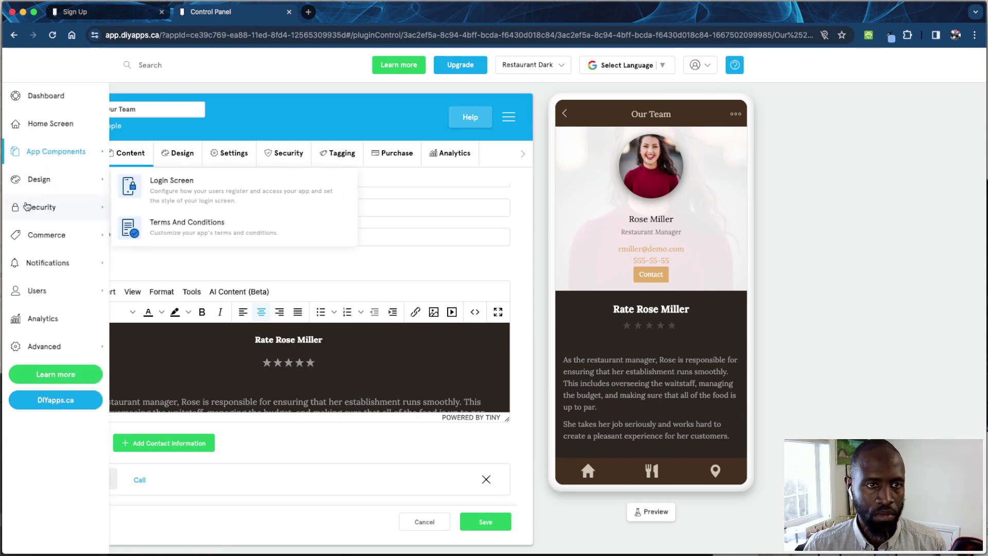
Step: Turn the Navbar off and back on in its settings, and open the Intro Screens page
mouse_move(38, 188)
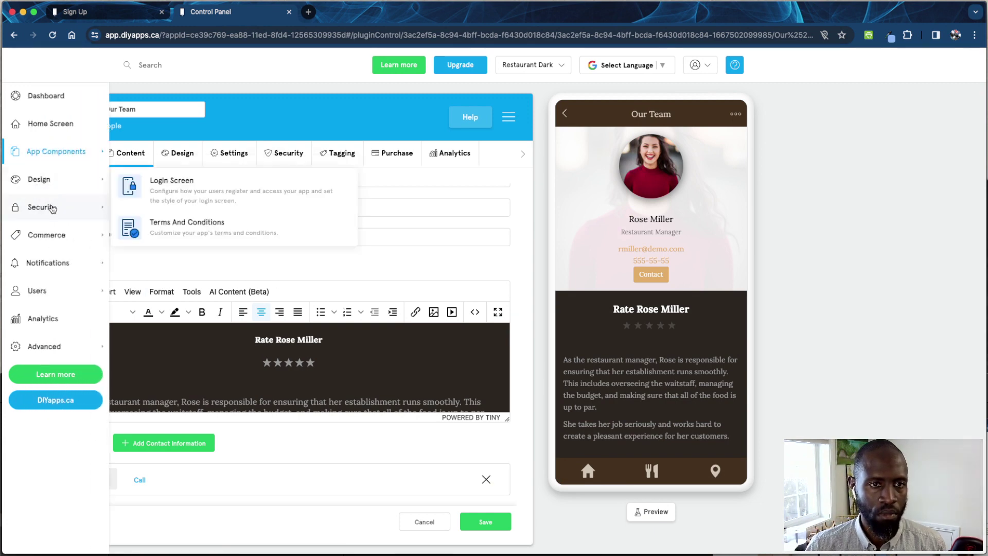
mouse_move(62, 158)
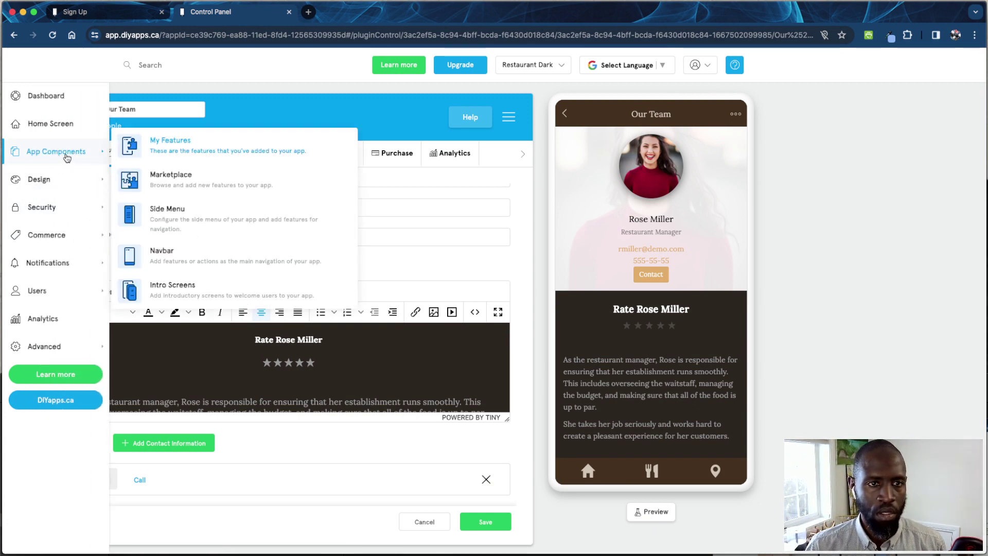
left_click(170, 261)
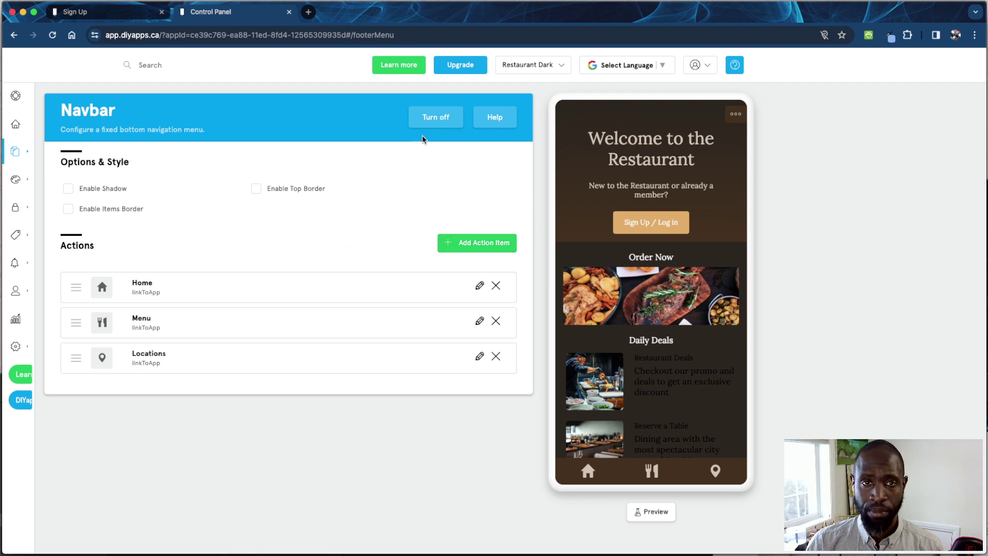
left_click(426, 122)
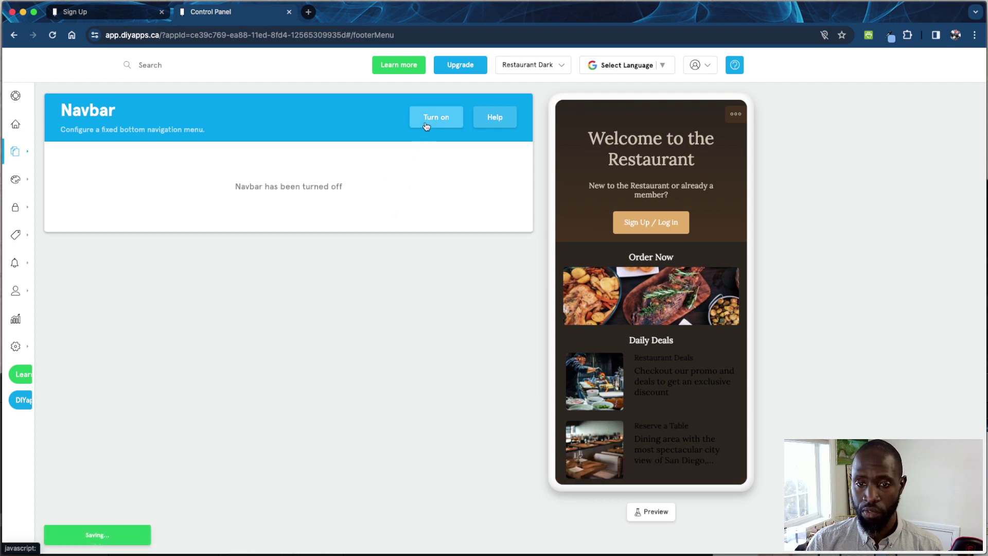
left_click(427, 125)
mouse_move(51, 151)
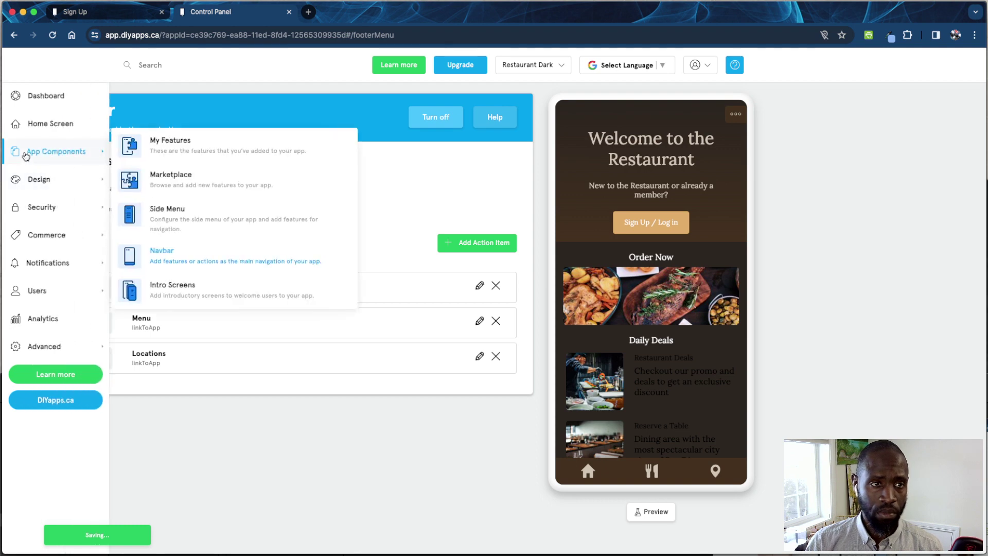
left_click(144, 297)
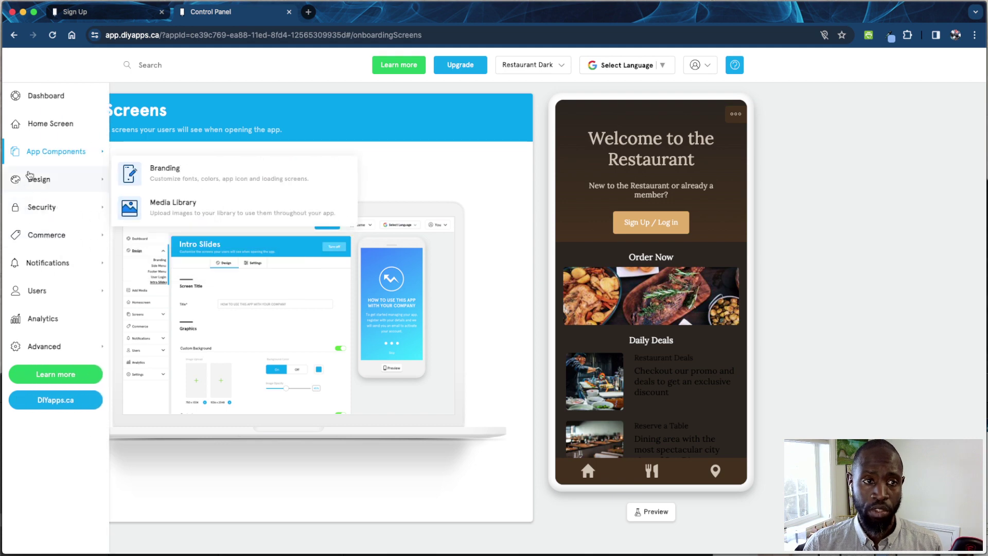
Step: Open the Branding page and examine the app icon, icon name, loading screen, font and color settings
mouse_move(38, 157)
mouse_move(57, 183)
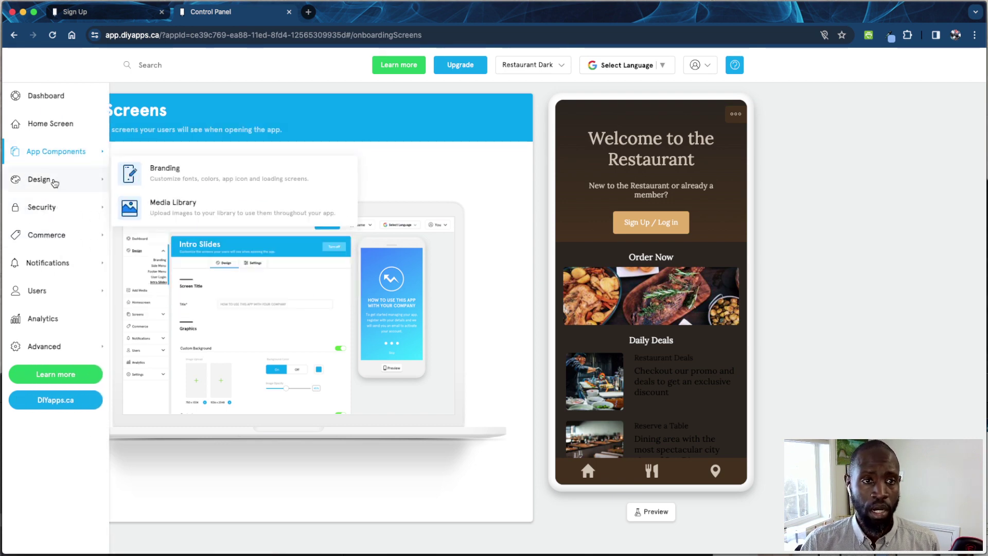
left_click(155, 173)
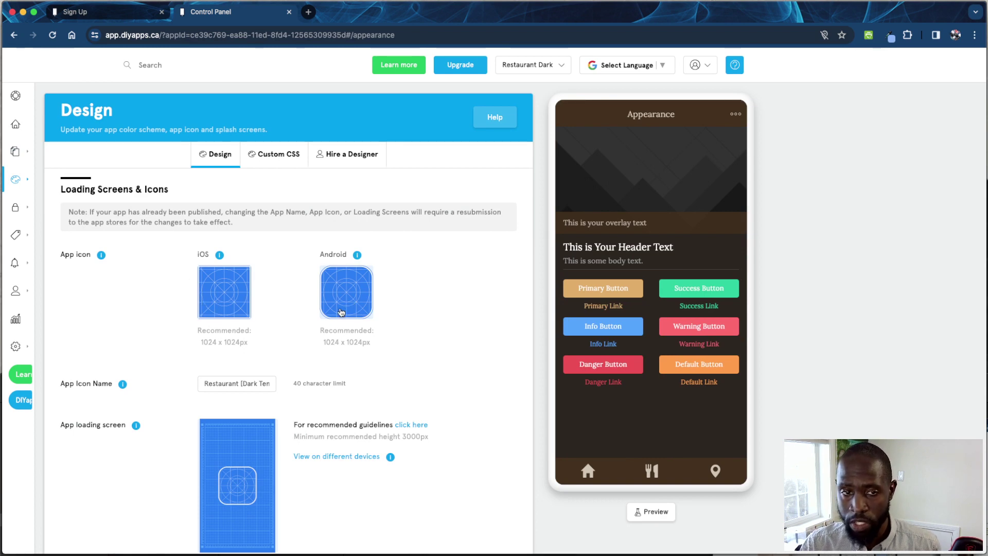
scroll(243, 360, "down", 1)
scroll(243, 360, "down", 5)
scroll(239, 350, "down", 3)
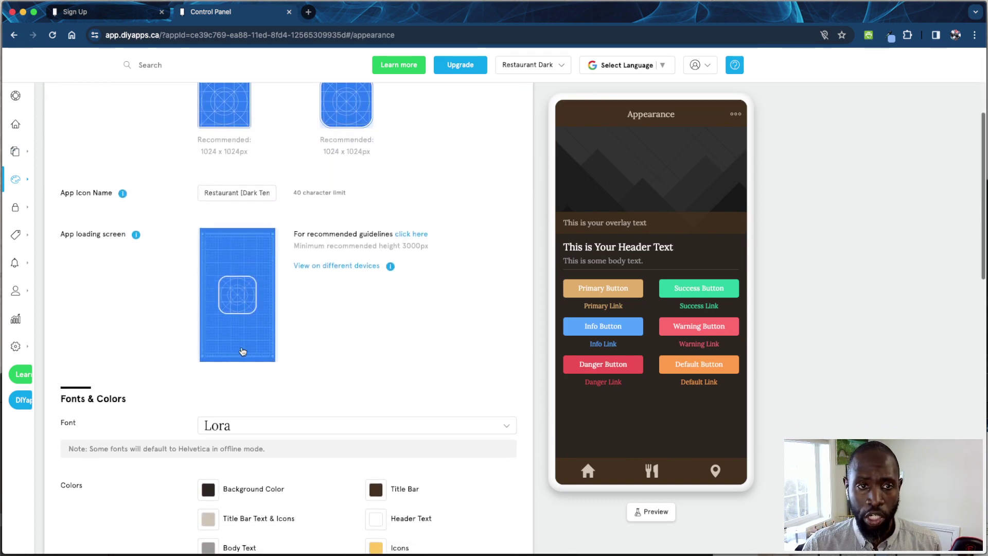
left_click(243, 179)
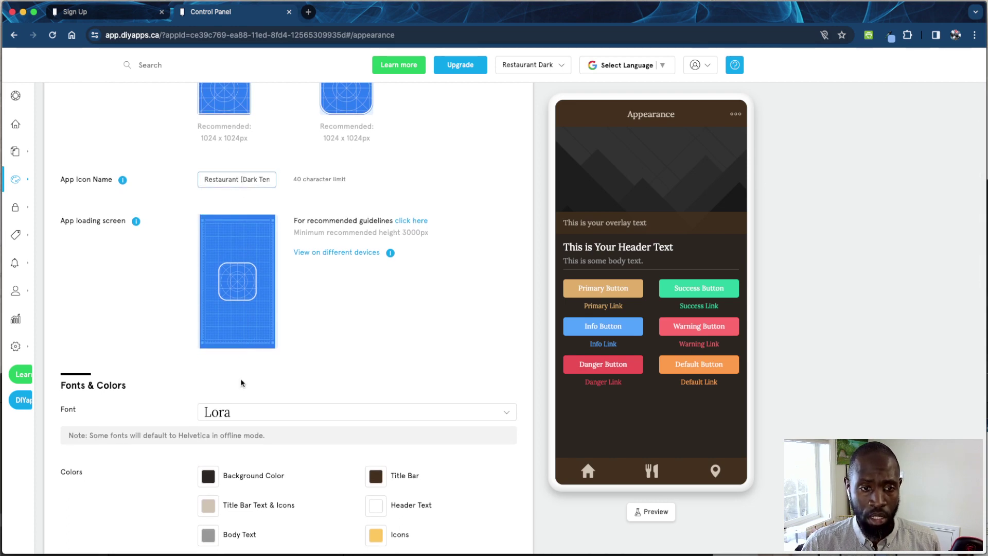
scroll(244, 387, "down", 2)
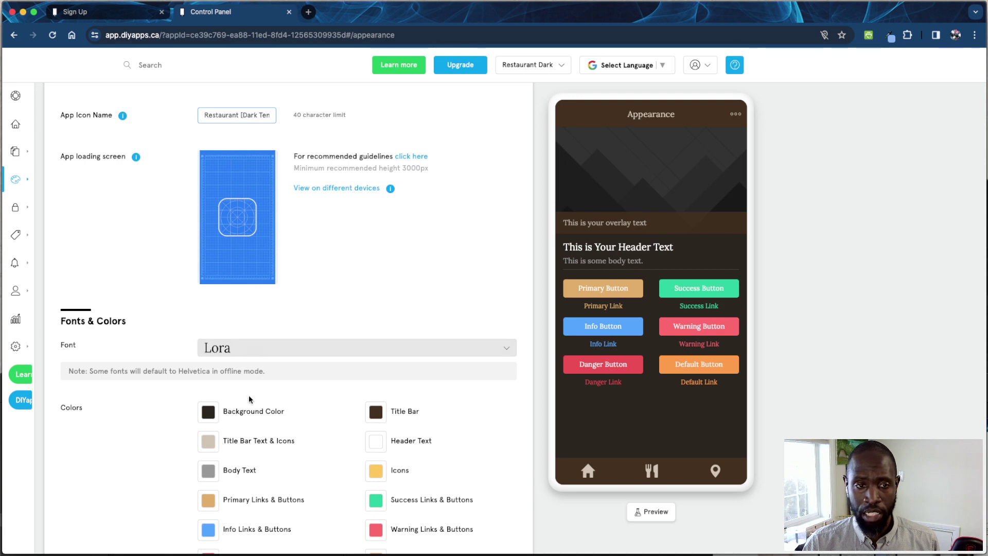
scroll(254, 350, "down", 3)
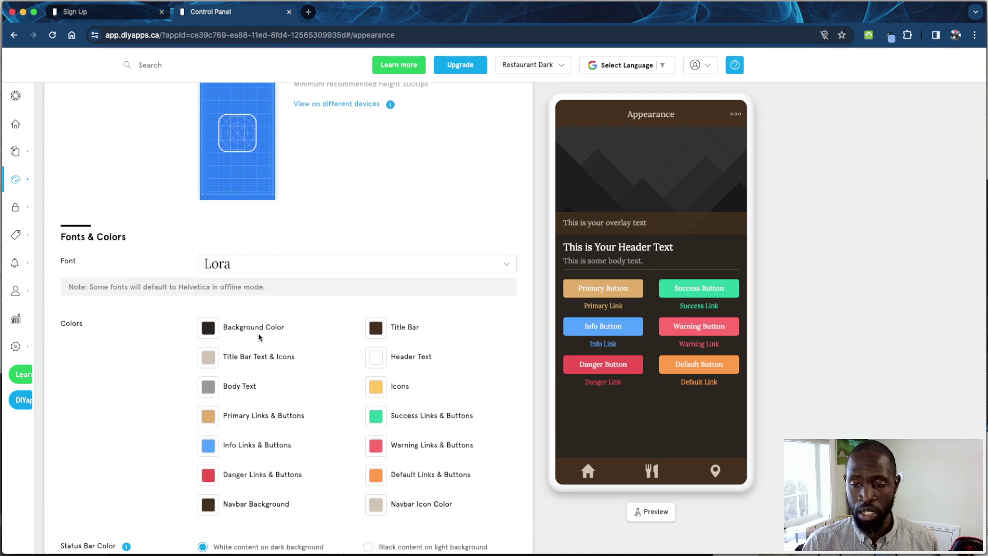
scroll(277, 401, "down", 6)
scroll(277, 399, "up", 10)
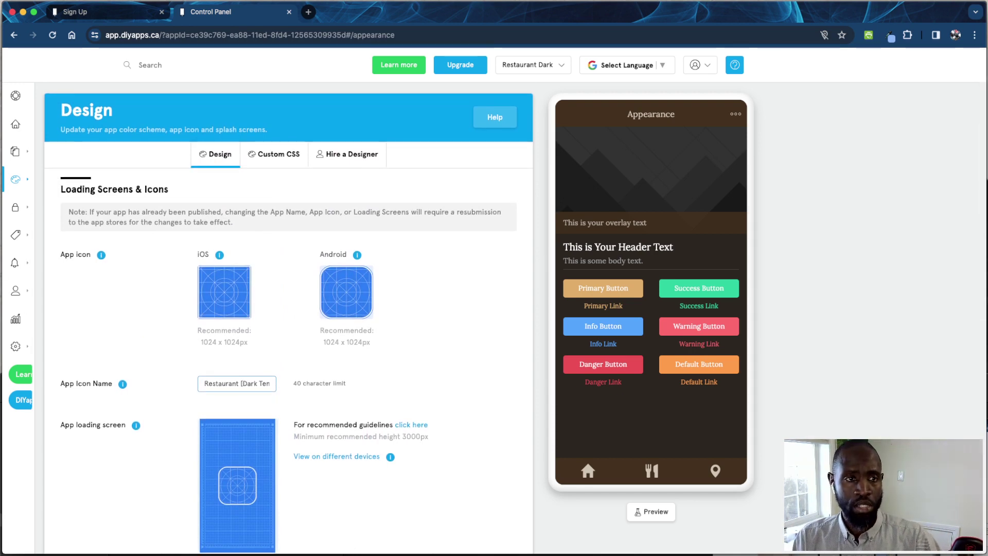
key("super+Tab")
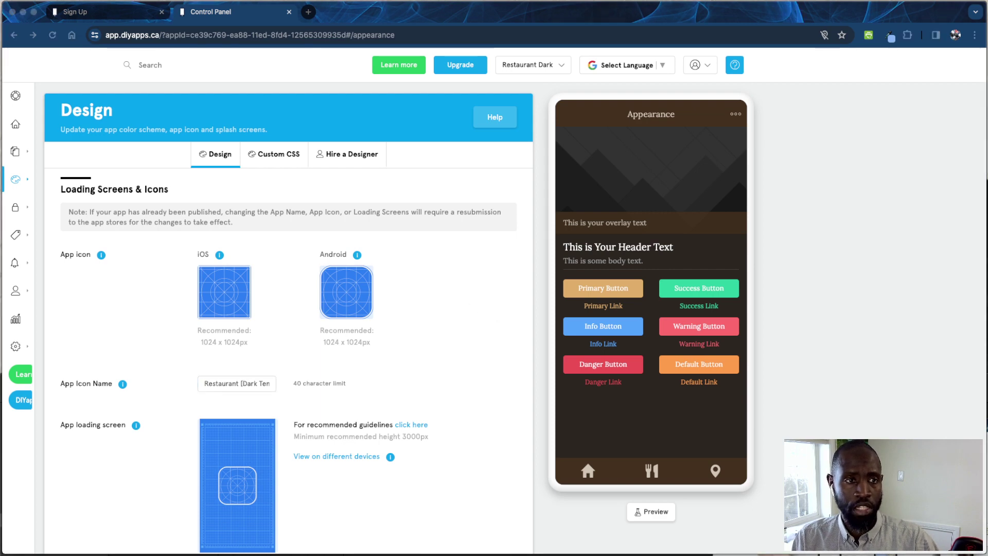
left_click(28, 181)
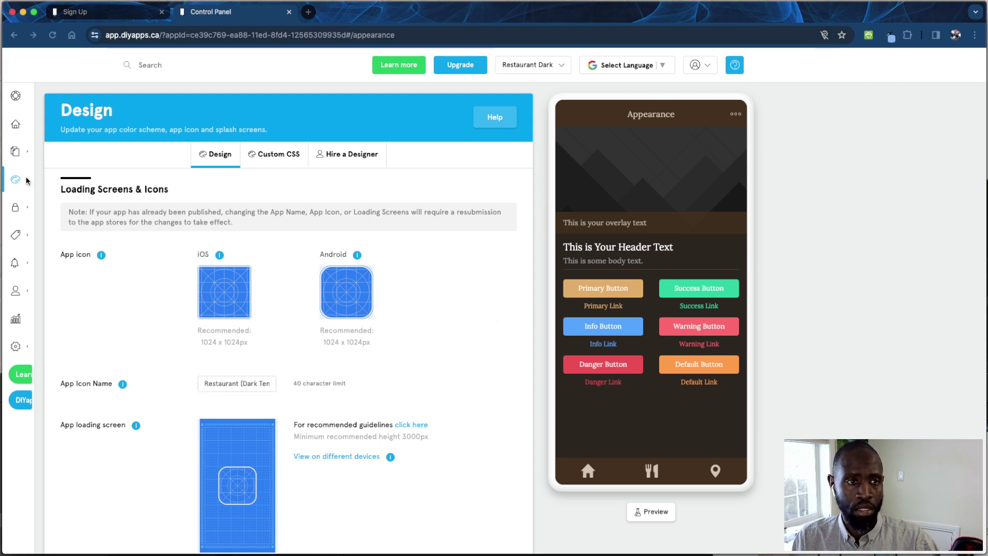
Step: Open the Login Screen configuration and check which sign-in integrations can be added in its settings
mouse_move(27, 180)
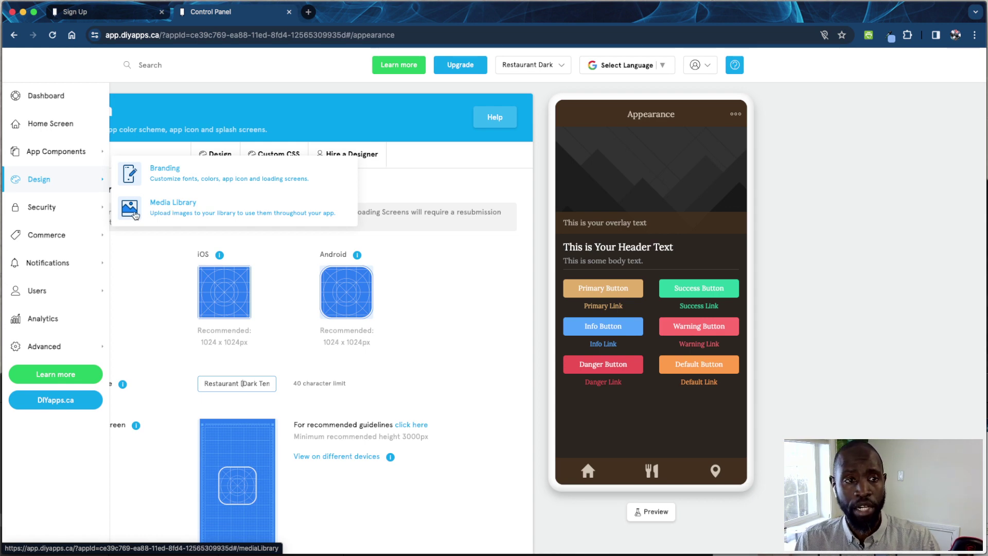
mouse_move(79, 210)
left_click(201, 187)
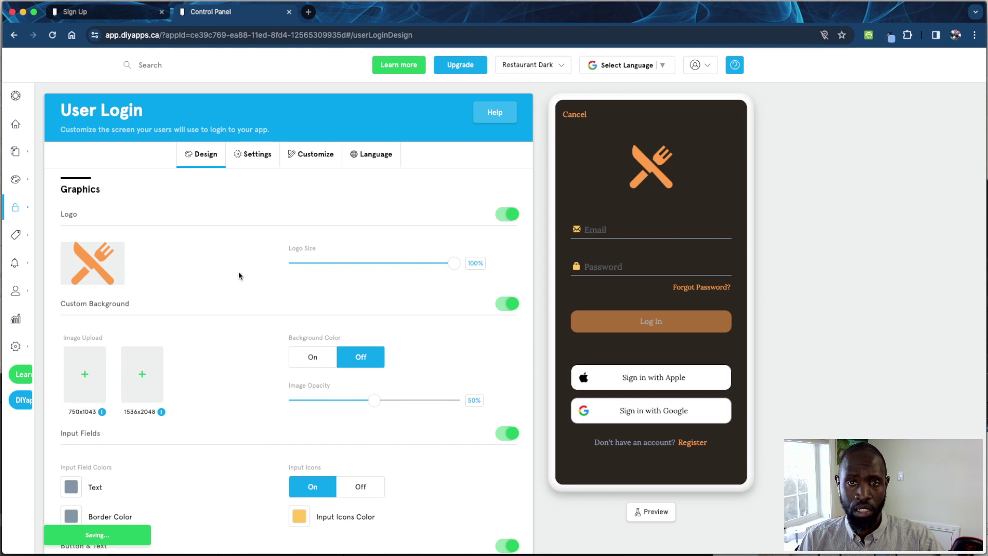
left_click(263, 163)
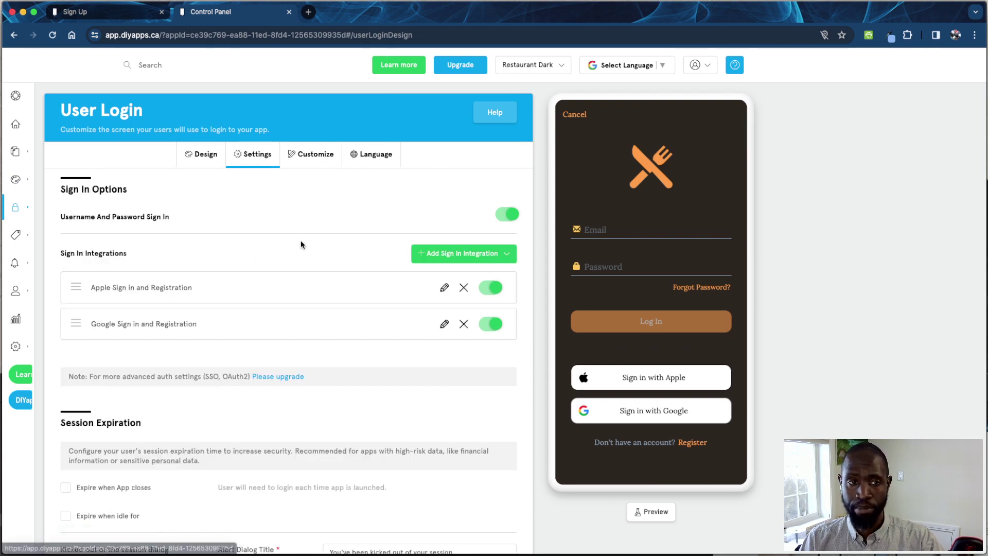
left_click(481, 257)
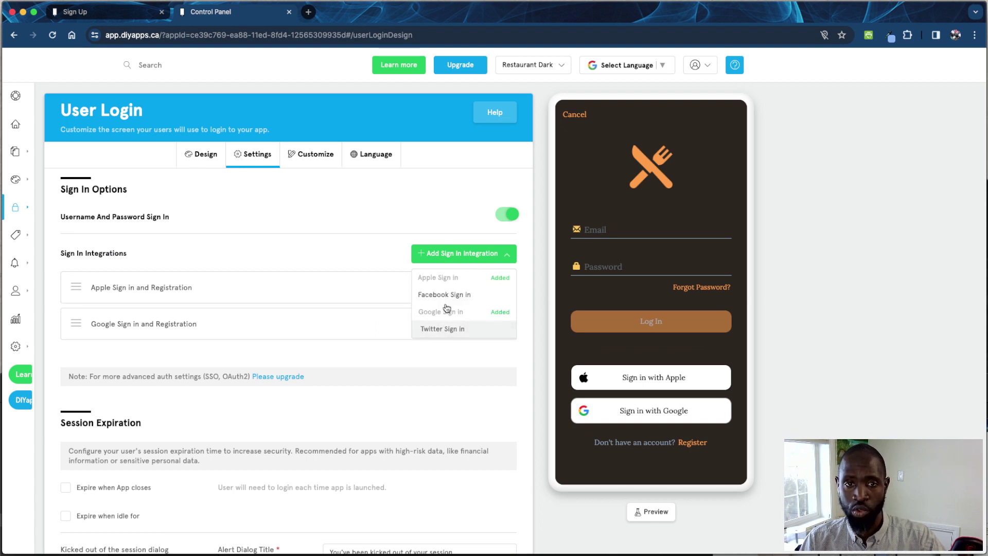
left_click(339, 358)
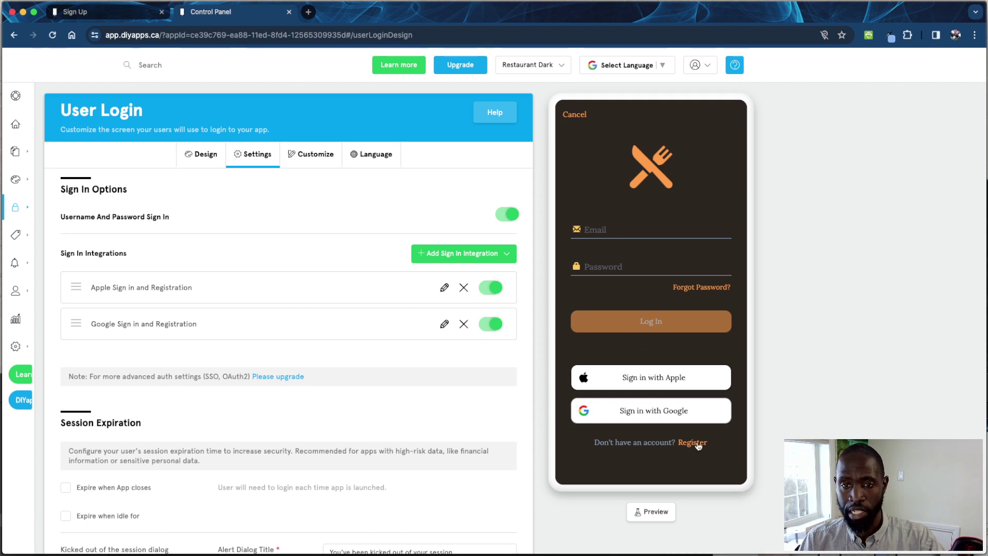
Step: View the login screen's custom registration and language options, and return to its design options
left_click(306, 160)
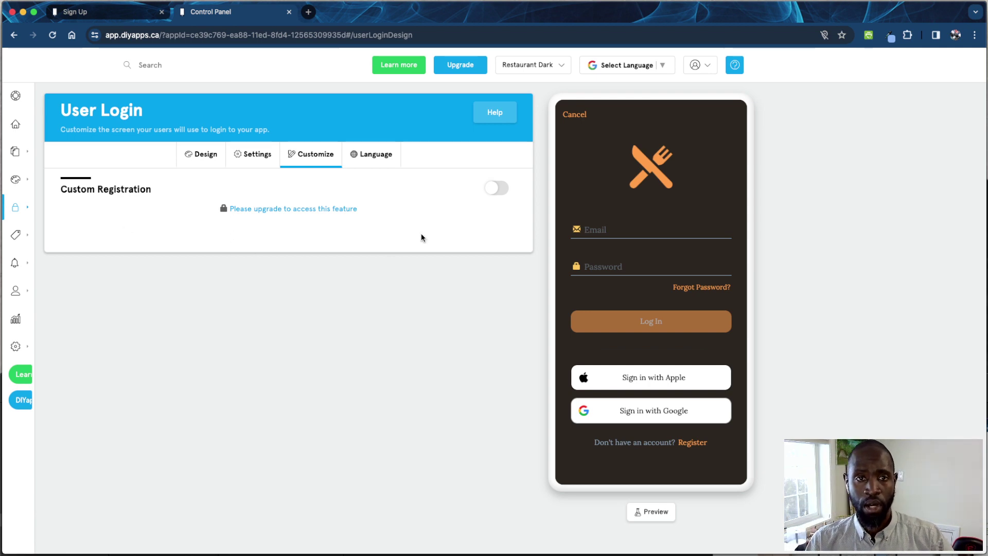
left_click(386, 159)
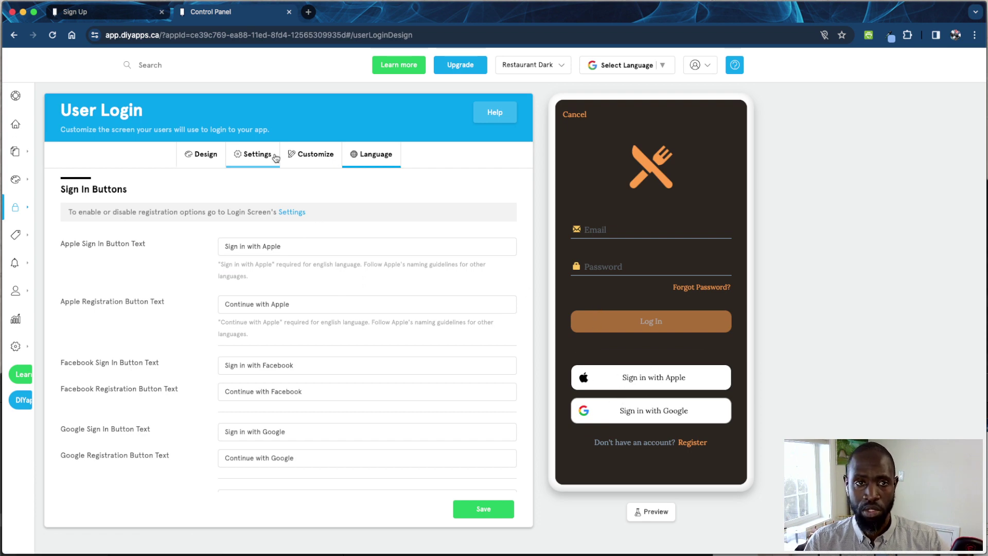
left_click(215, 162)
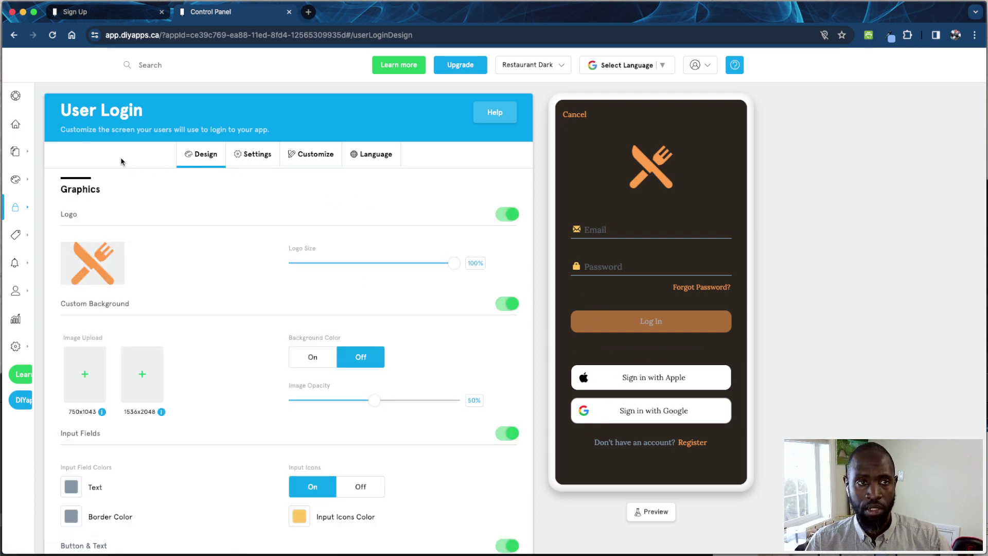
Step: Look over the Security and Commerce options and open the Marketplace of app features
mouse_move(29, 150)
mouse_move(41, 207)
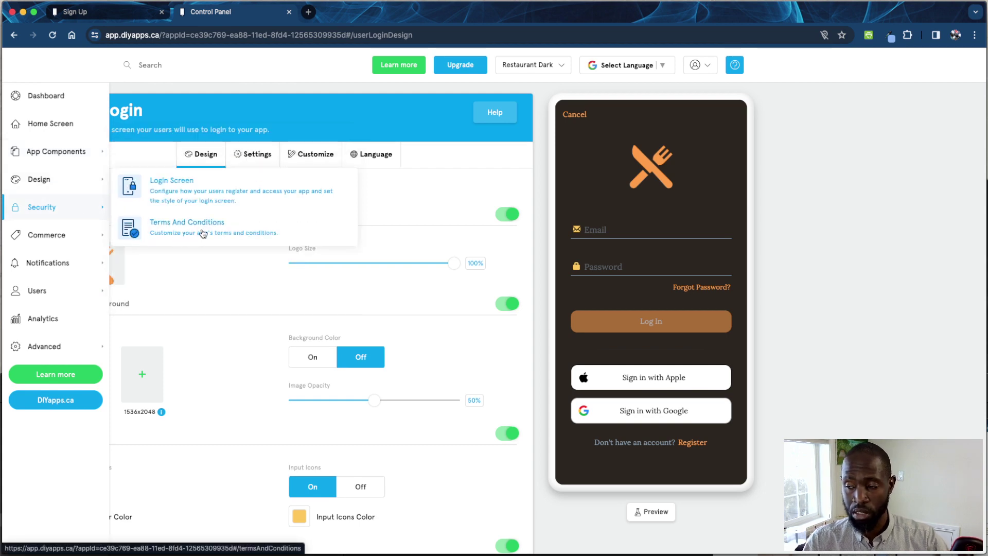
mouse_move(87, 236)
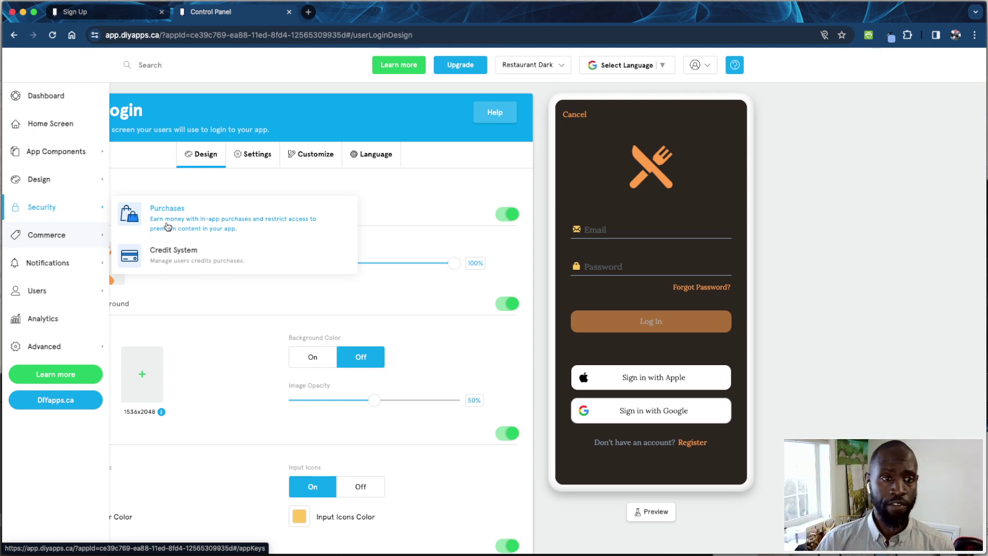
mouse_move(82, 150)
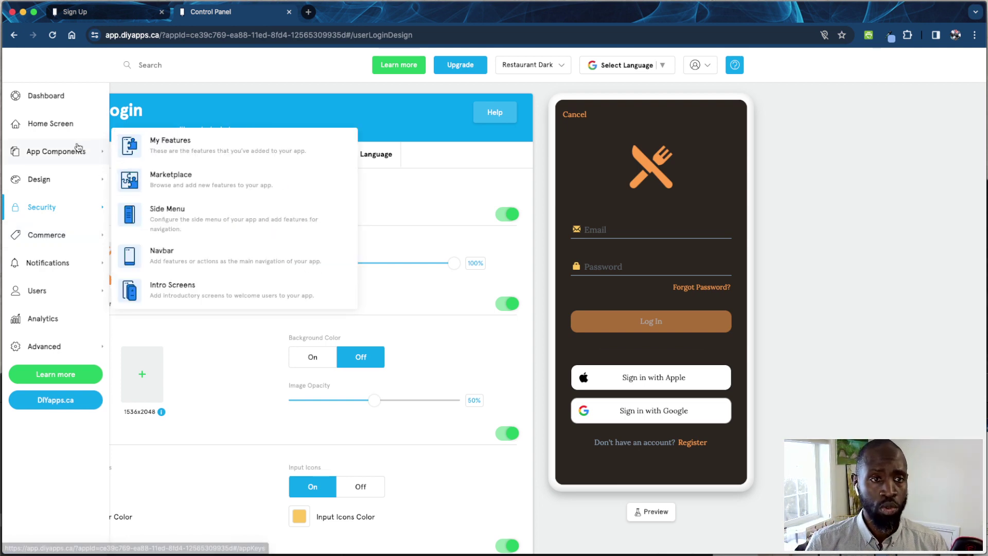
left_click(171, 182)
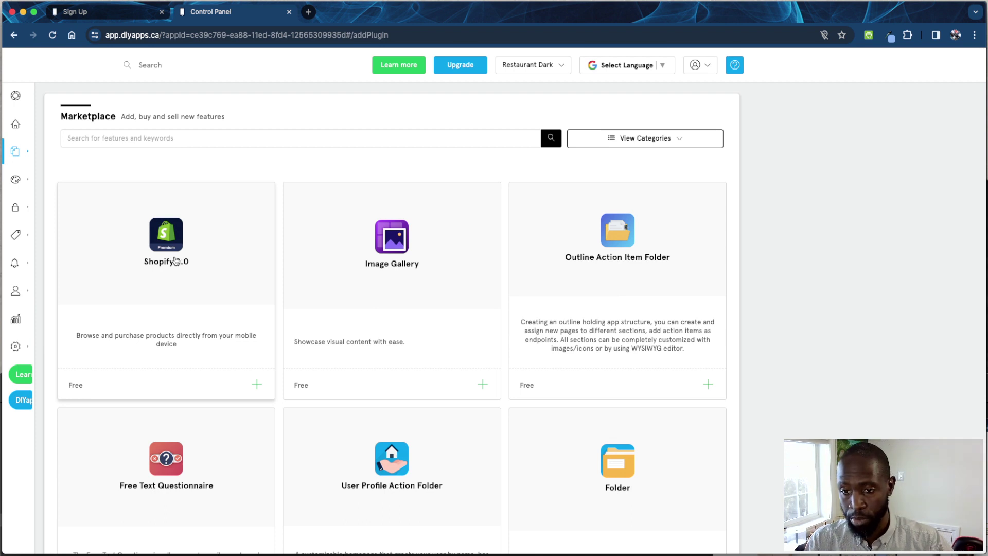
mouse_move(51, 240)
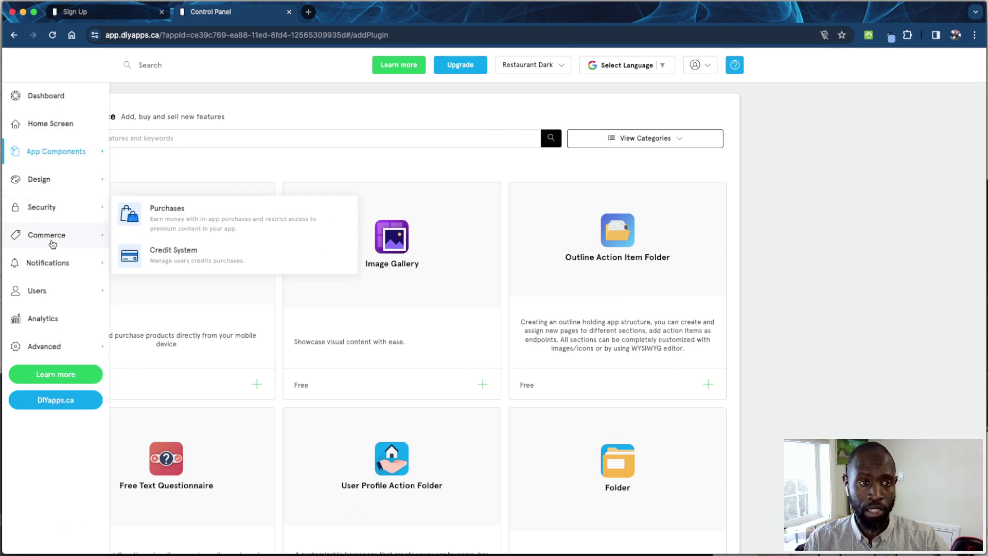
Step: View the in-app Purchases page under Commerce and return to the Home Screen editor
left_click(153, 235)
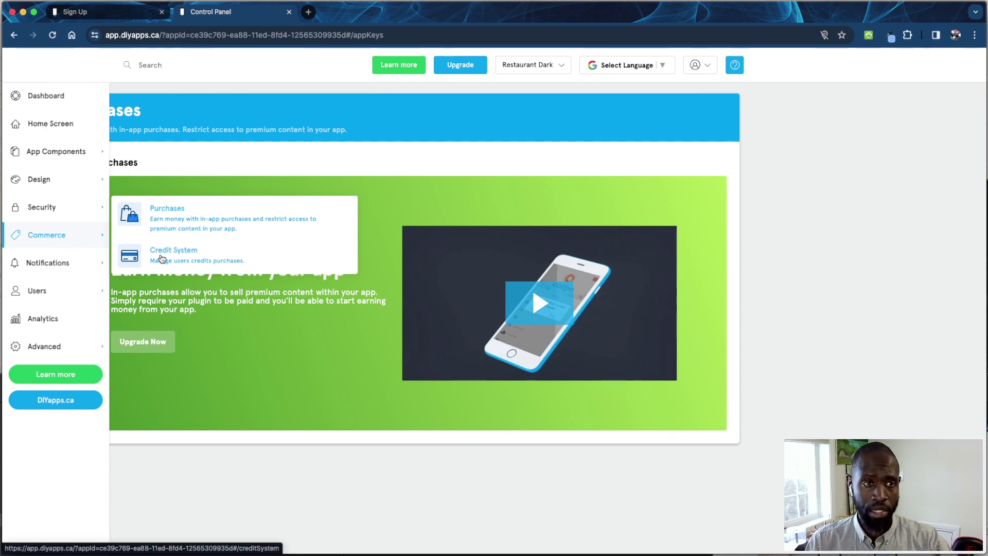
mouse_move(77, 151)
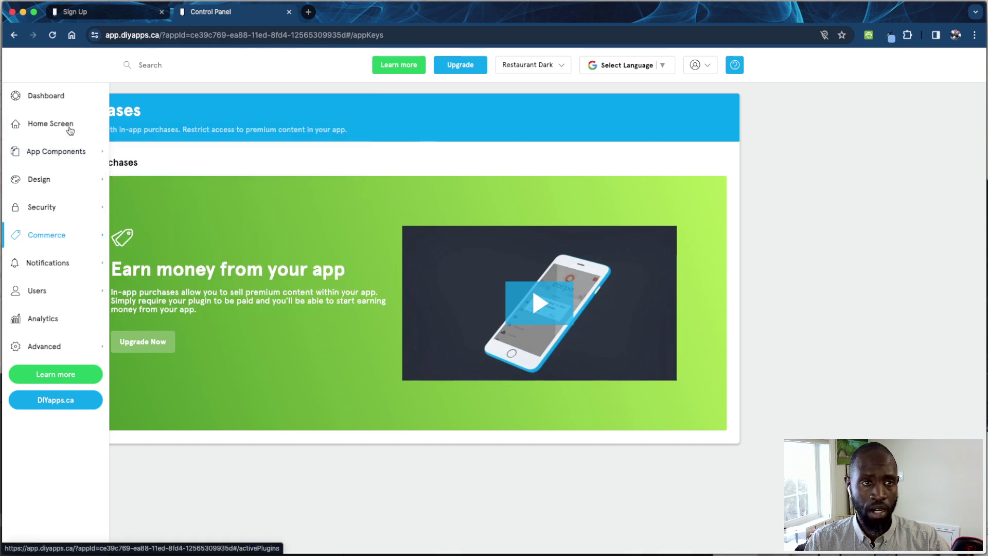
left_click(68, 126)
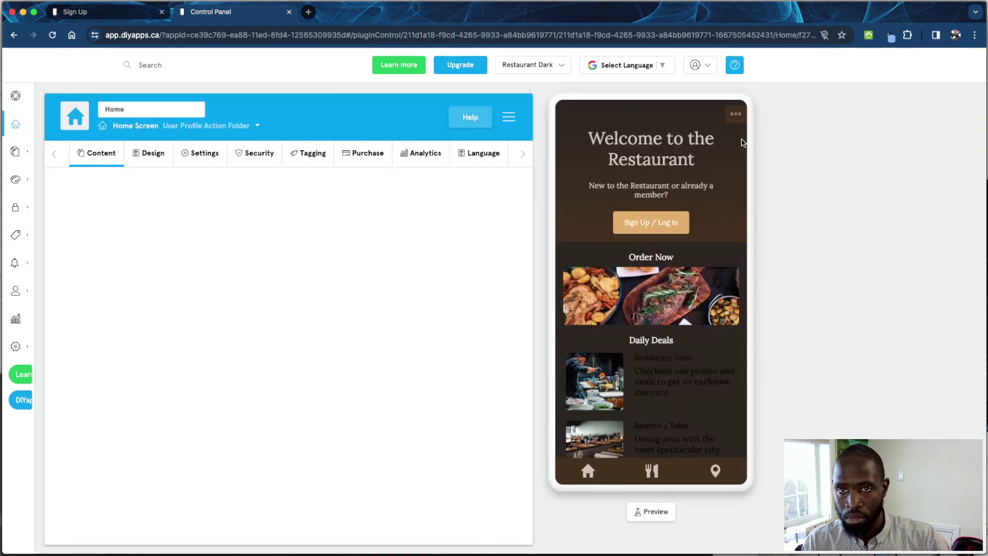
Step: Open the Loyalty feature from the app preview's navigation menu and look through the rest of that menu's entries
left_click(736, 115)
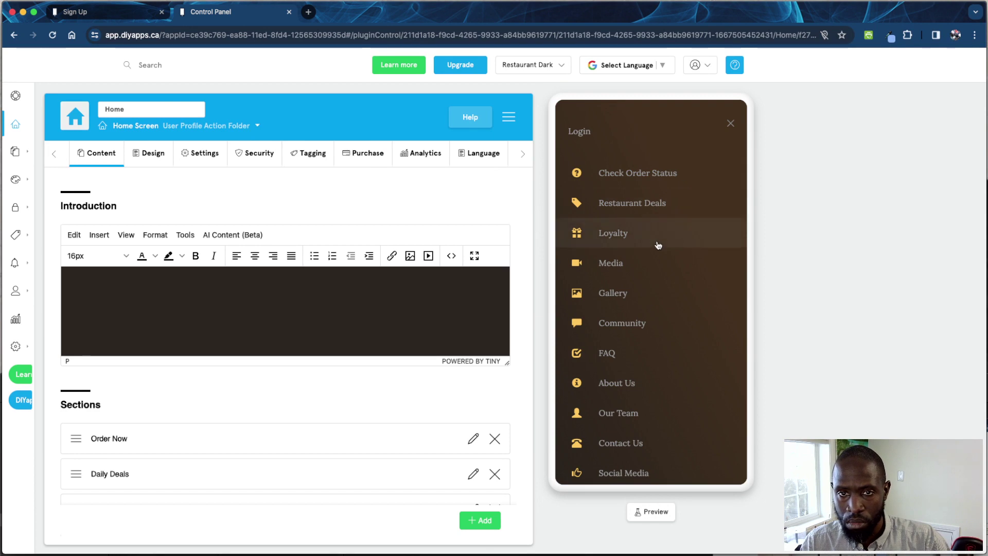
left_click(624, 238)
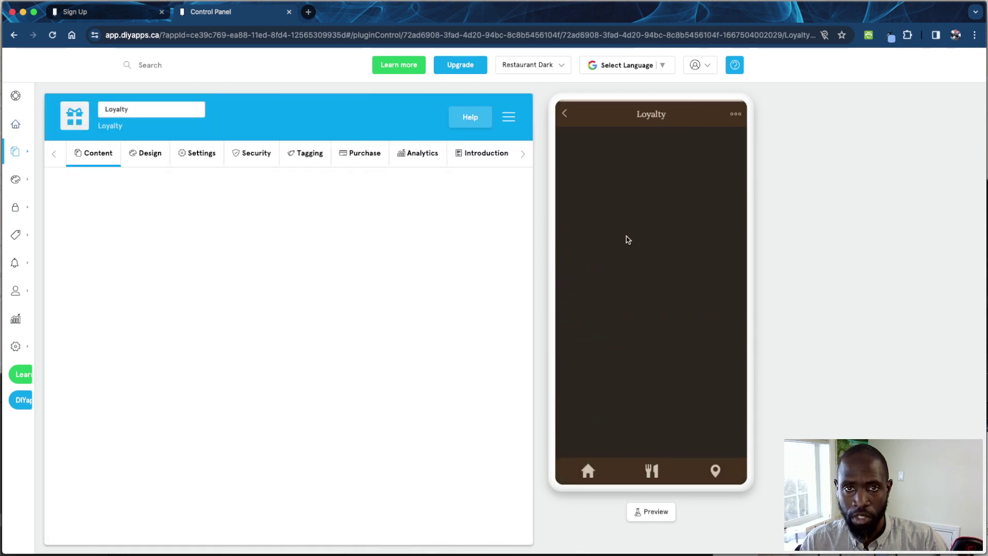
left_click(736, 115)
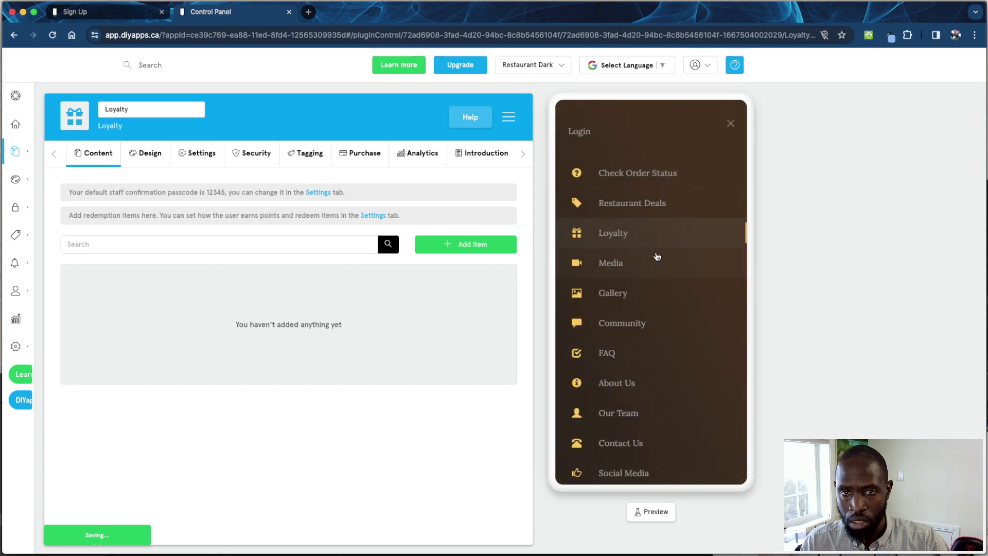
scroll(657, 258, "down", 5)
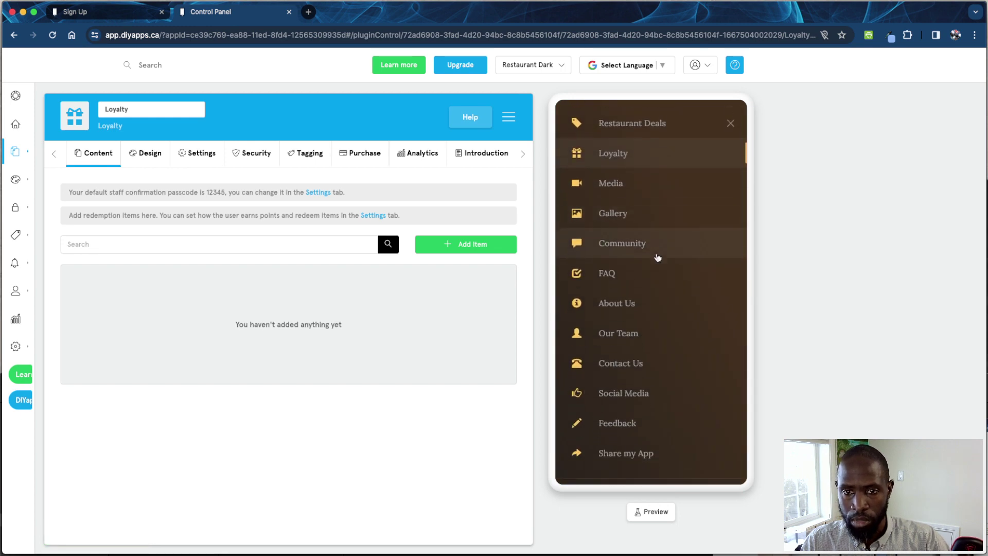
scroll(657, 257, "down", 3)
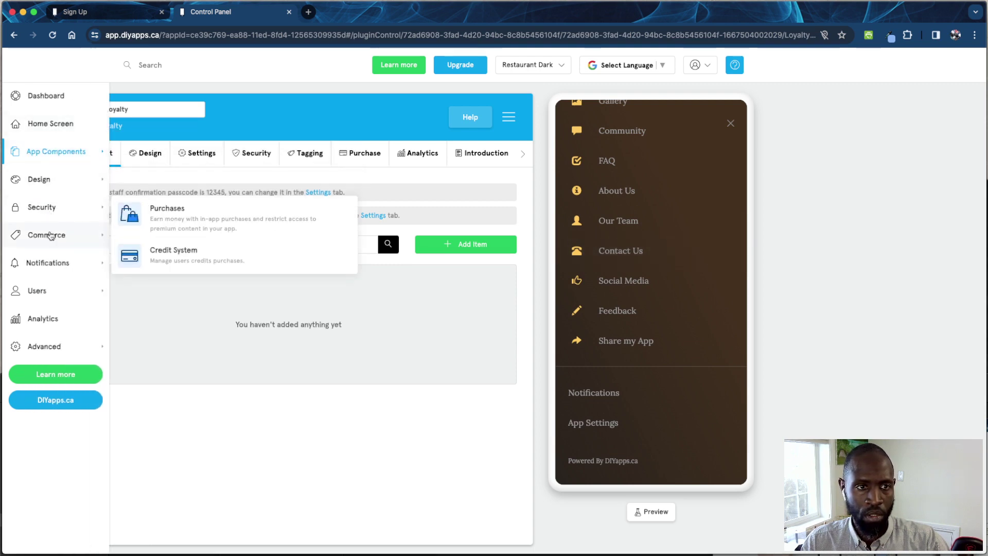
Step: Look over the Notifications and Users options and examine the App Analytics page for downloads and registered users
mouse_move(61, 263)
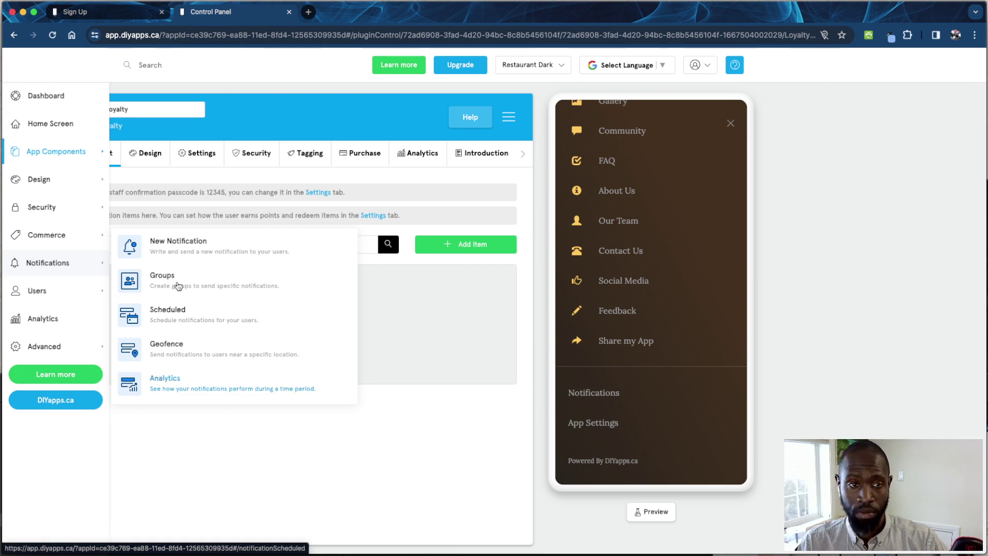
mouse_move(72, 292)
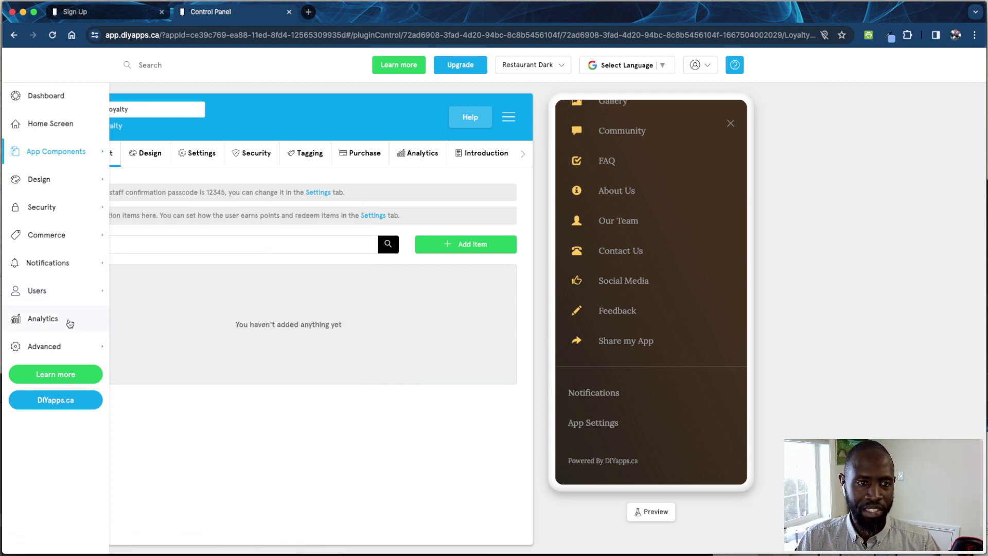
left_click(53, 322)
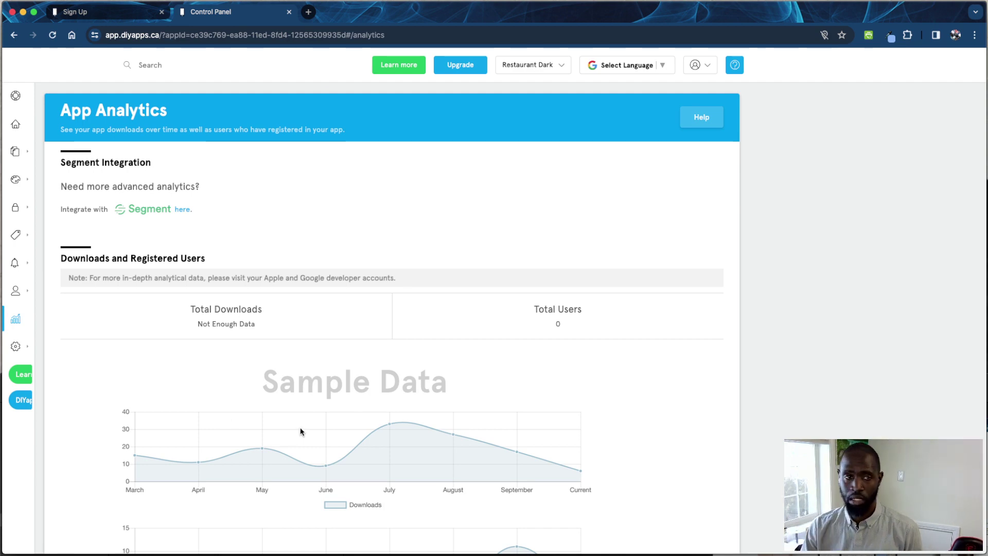
mouse_move(46, 349)
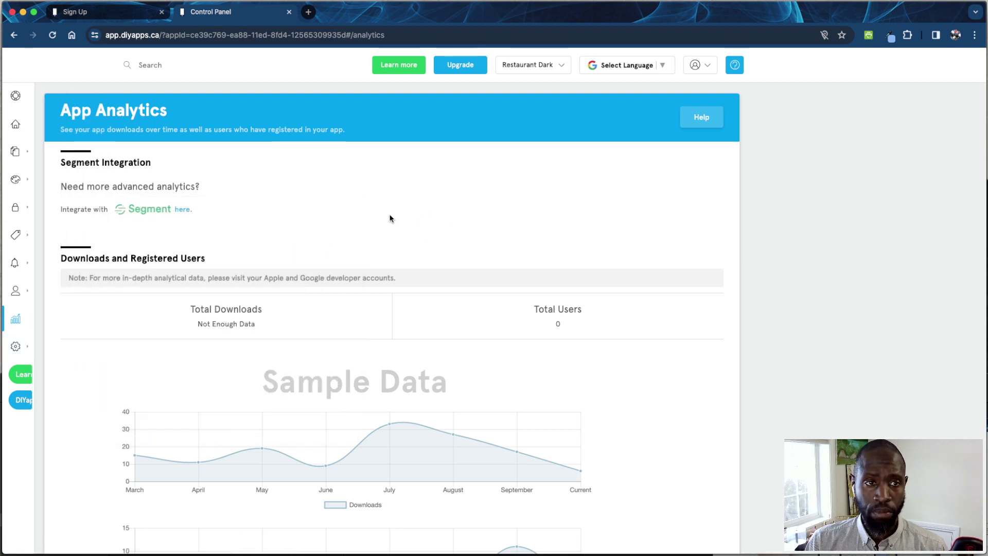
Step: Return to the Home Screen editor and look over the control panel's main sections again
mouse_move(25, 130)
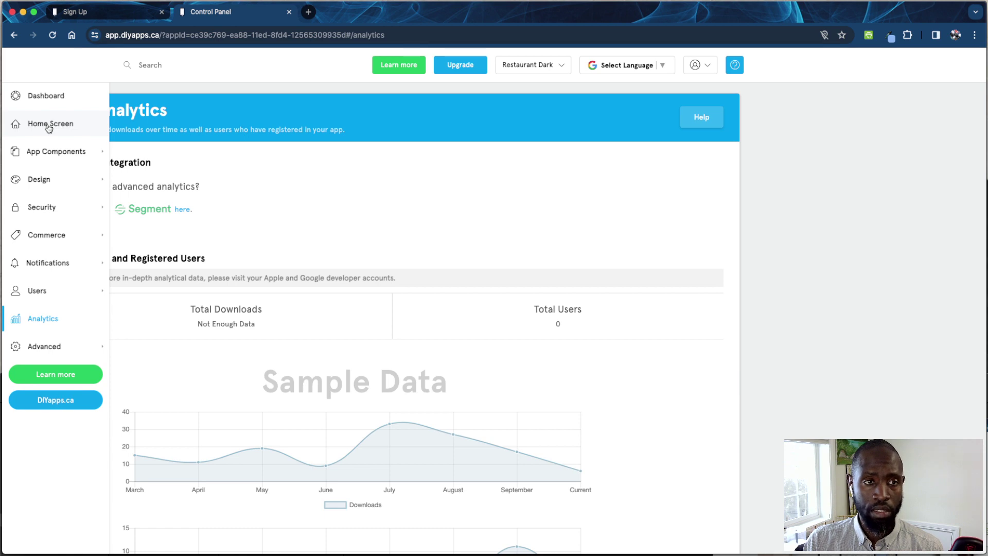
left_click(49, 126)
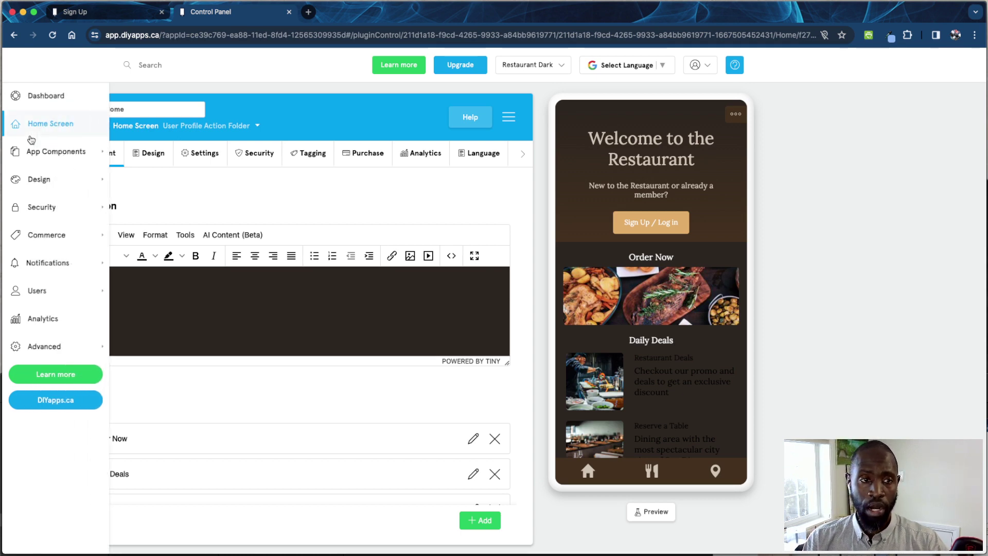
mouse_move(39, 173)
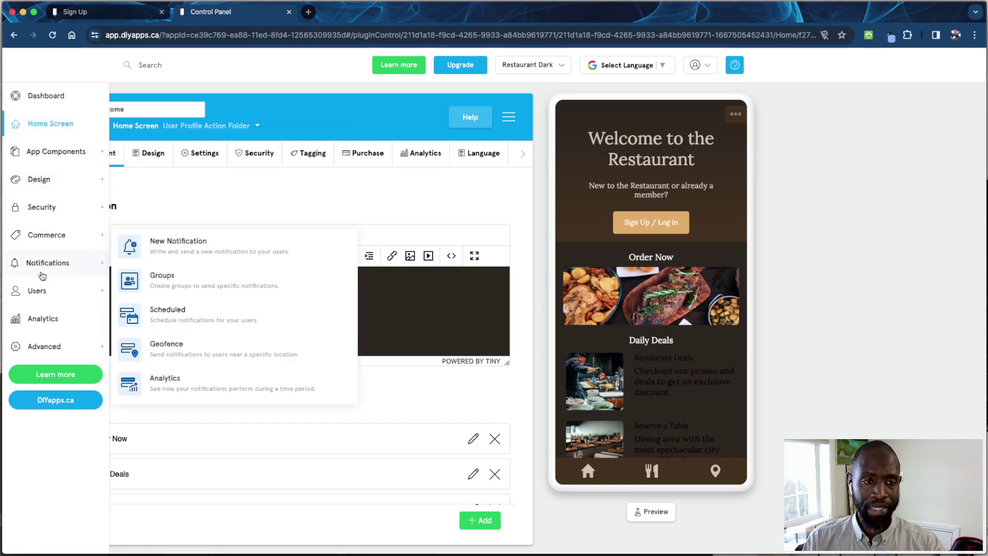